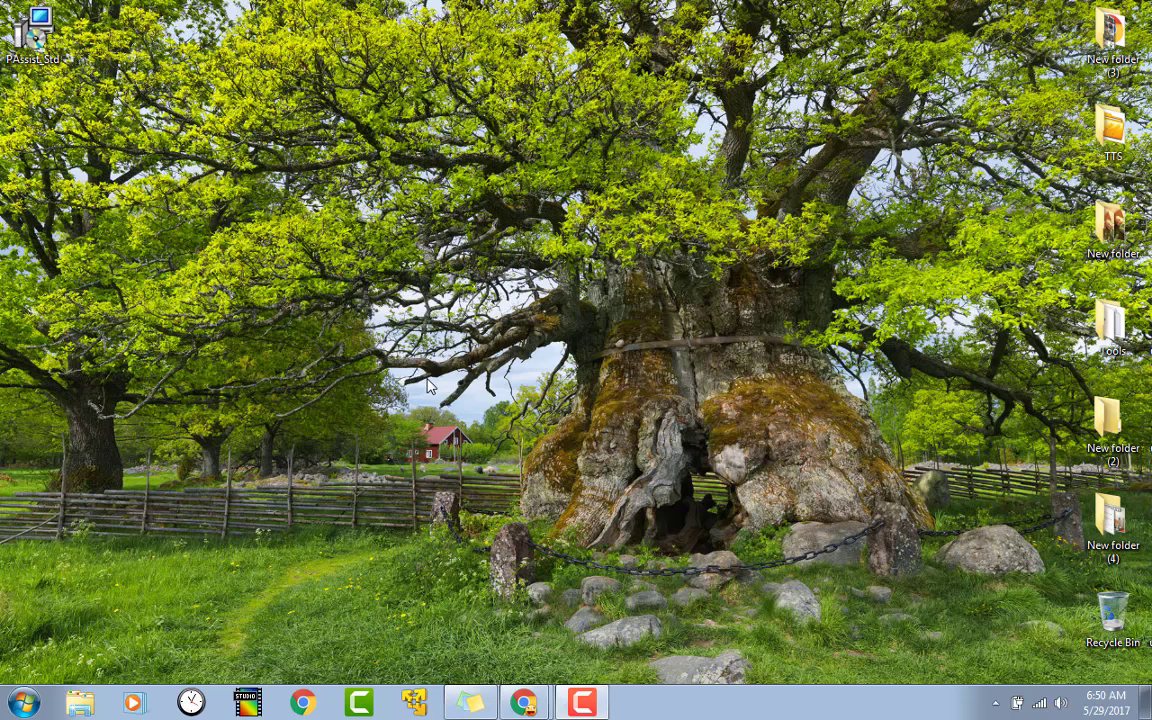
Select the PAssist_Std installer icon on the desktop
{"action": "left_click", "coordinate": [37, 38]}
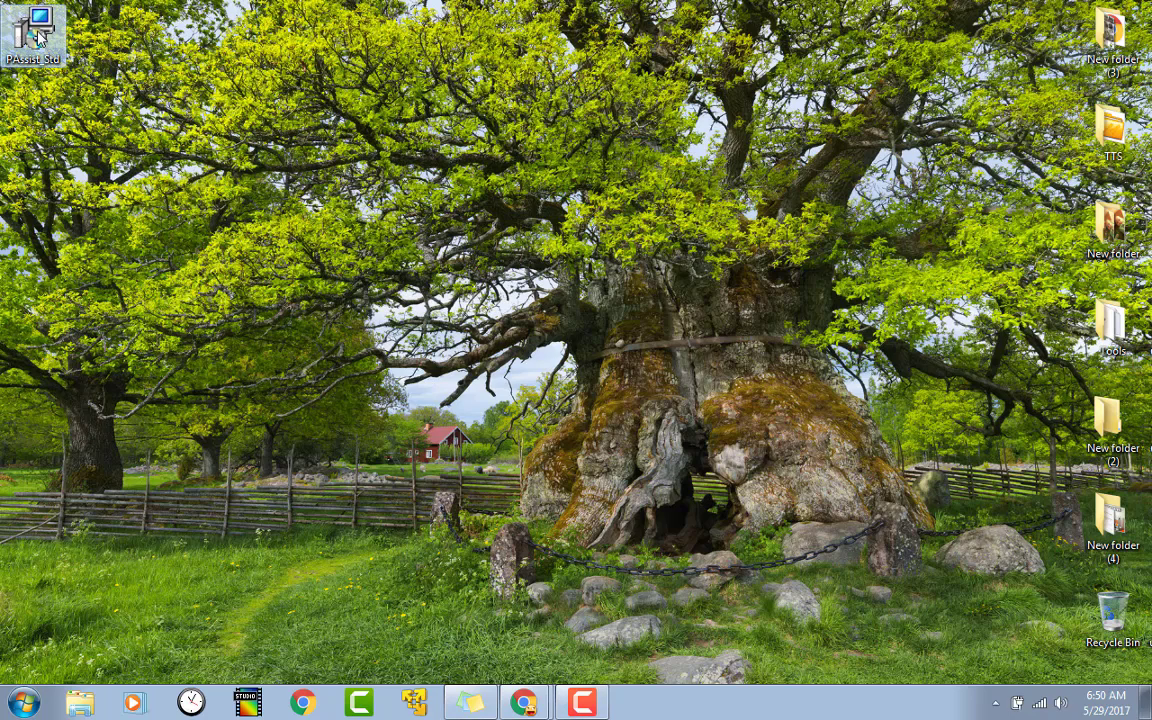
Run the PAssist_Std installer in English and accept the licence agreement
{"action": "double_click", "coordinate": [37, 38]}
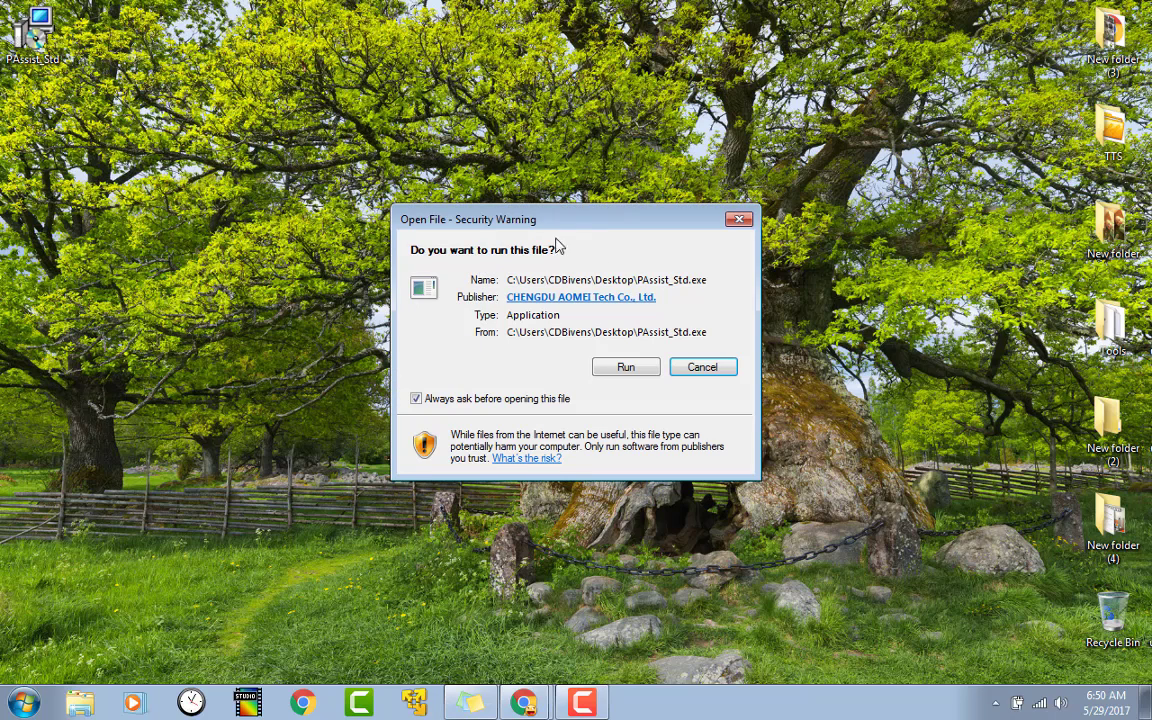
{"action": "left_click", "coordinate": [625, 367]}
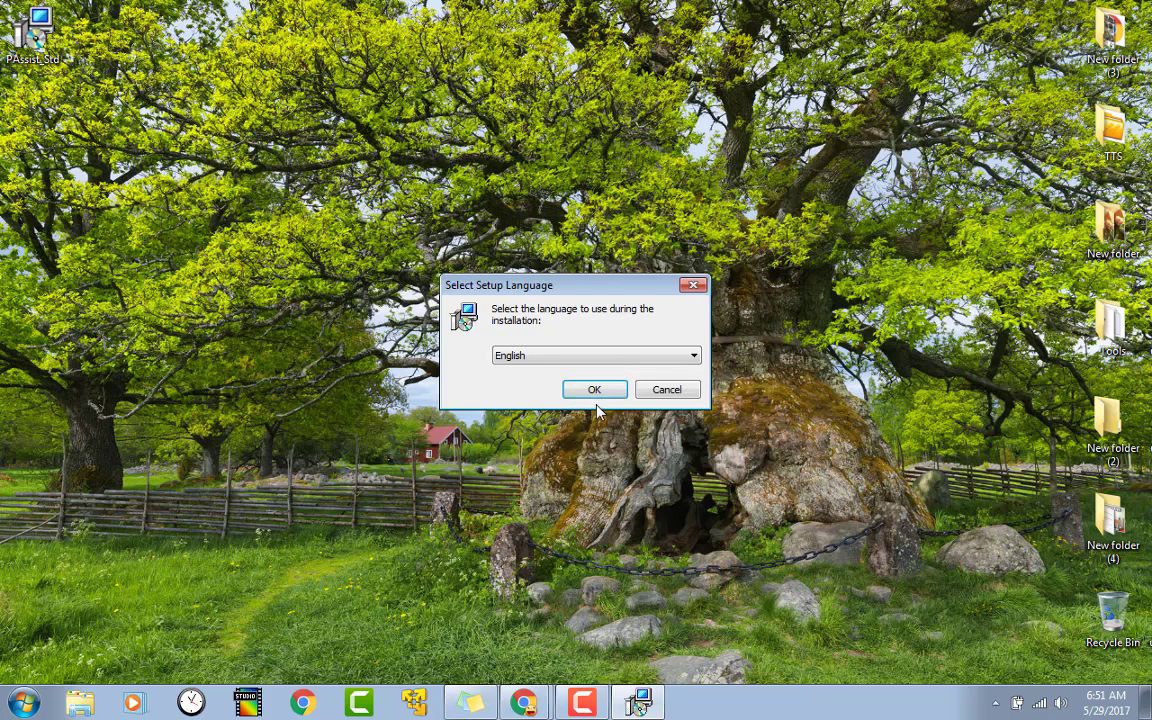
{"action": "left_click", "coordinate": [594, 390]}
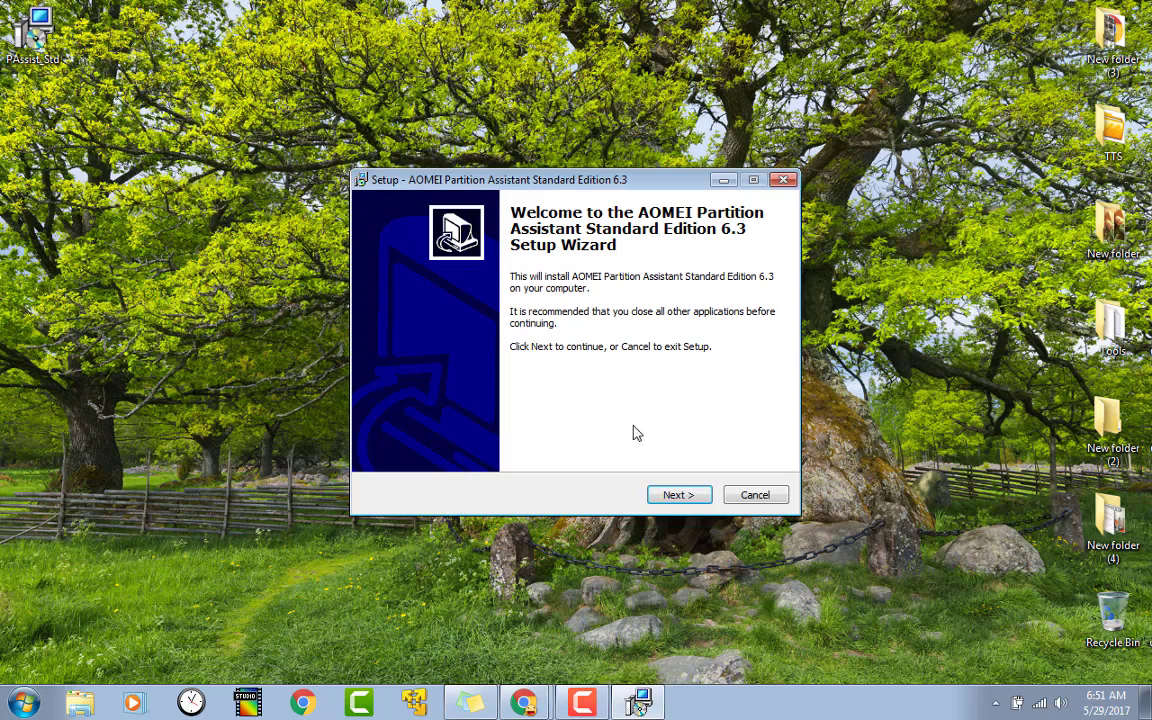
{"action": "left_click", "coordinate": [683, 495]}
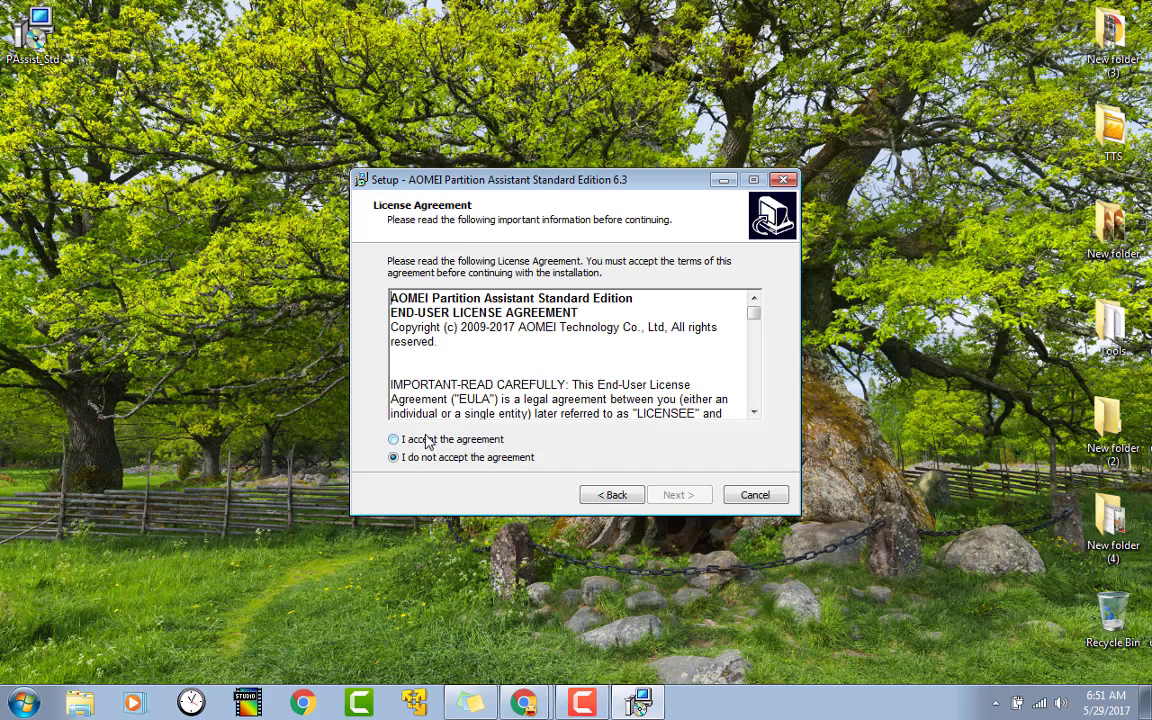
{"action": "left_click", "coordinate": [490, 440]}
{"action": "left_click", "coordinate": [676, 495]}
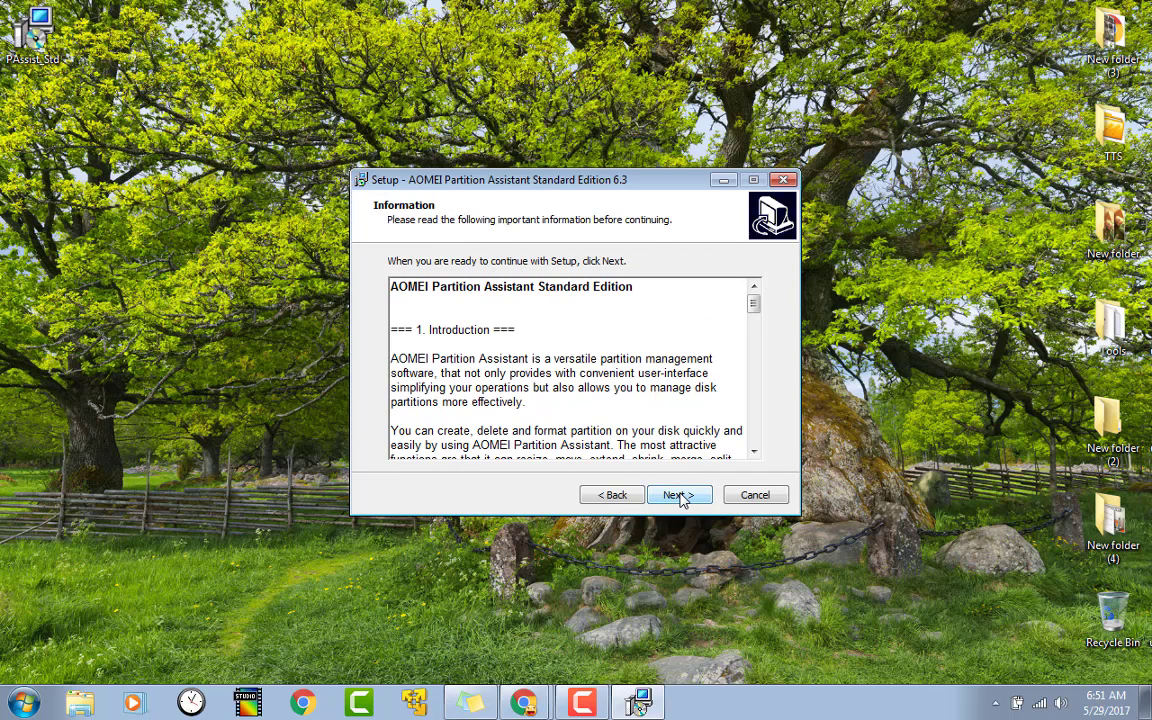
Keep the default folders and desktop icon, install, and launch the program at finish
{"action": "left_click", "coordinate": [677, 495]}
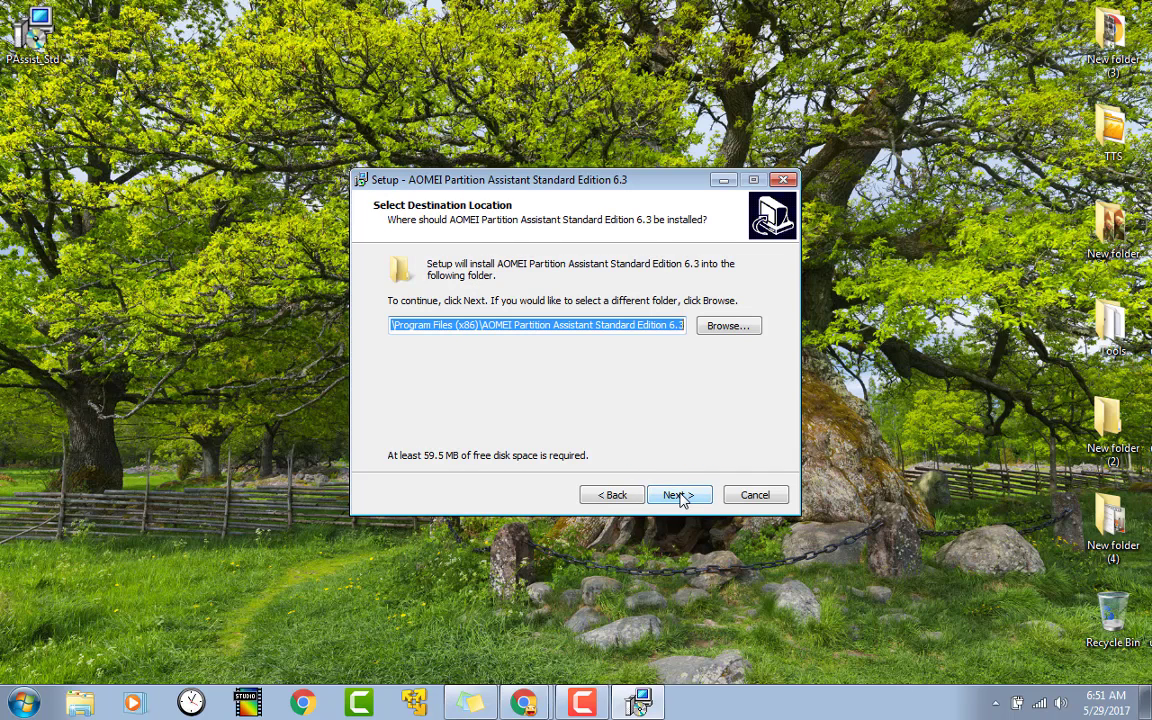
{"action": "left_click", "coordinate": [680, 497]}
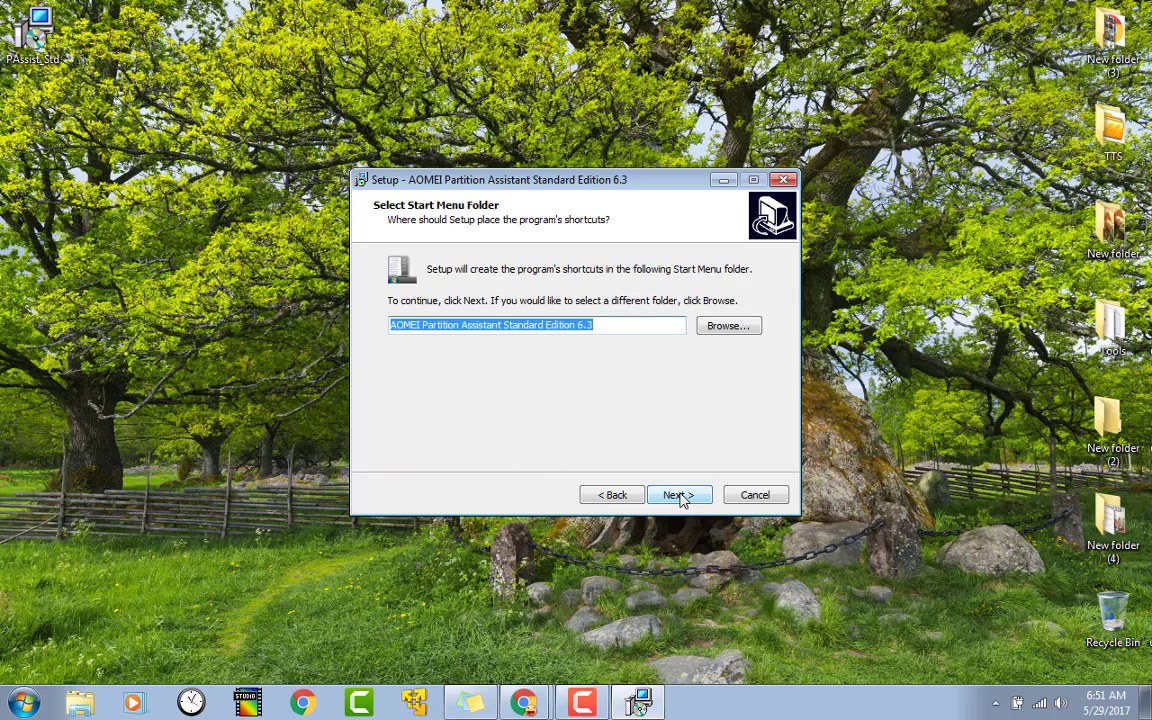
{"action": "left_click", "coordinate": [680, 497]}
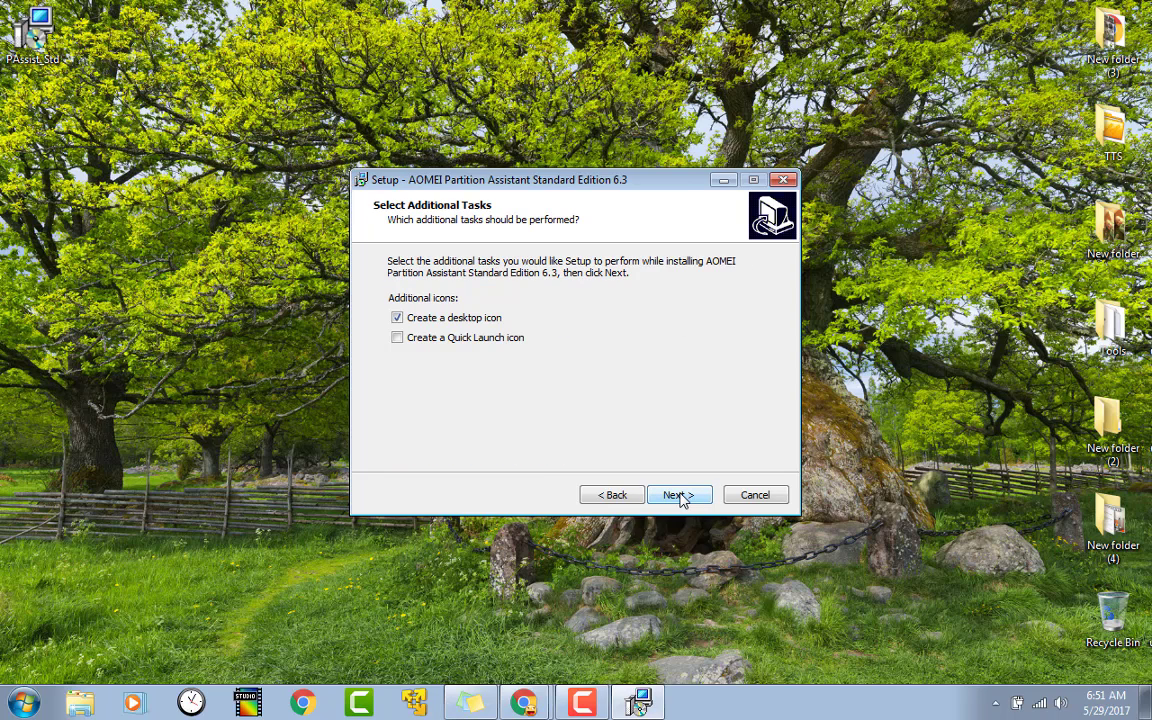
{"action": "left_click", "coordinate": [680, 497]}
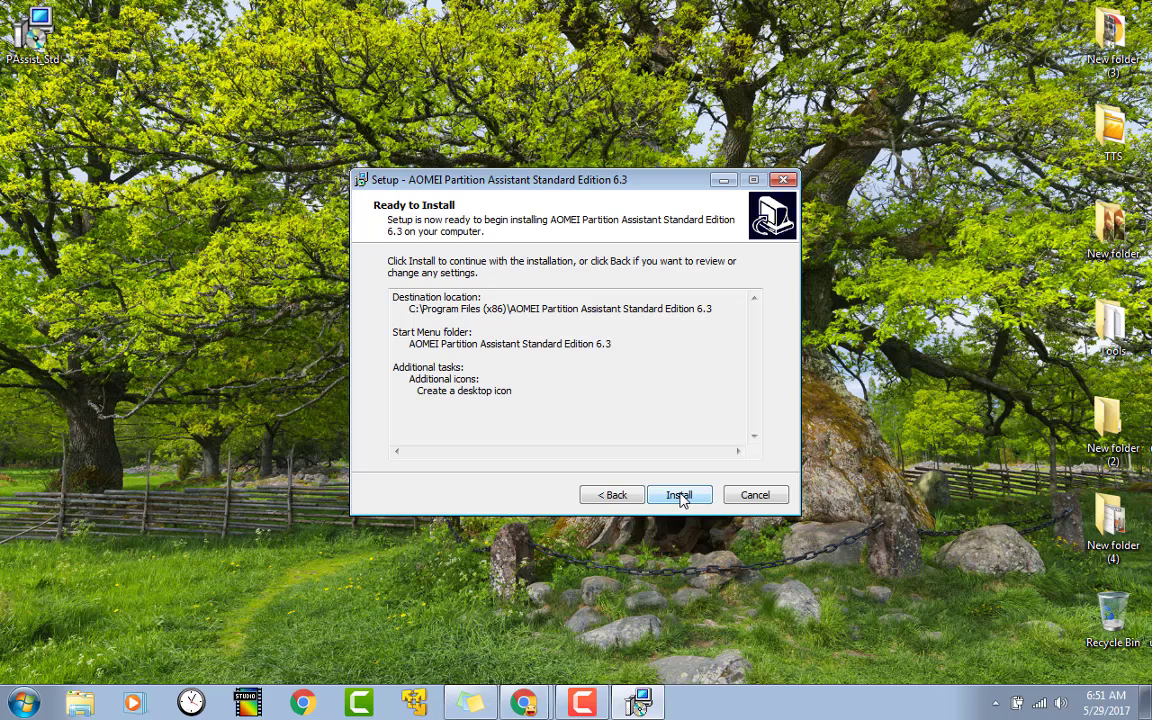
{"action": "left_click", "coordinate": [680, 497]}
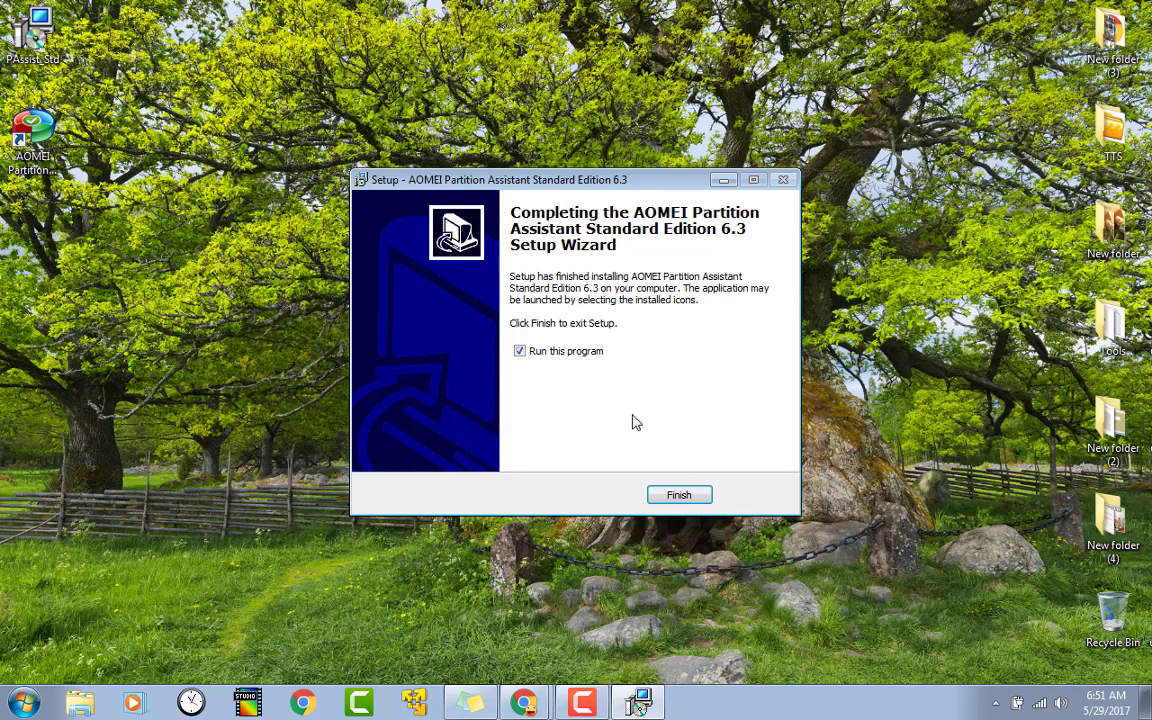
{"action": "left_click", "coordinate": [679, 494]}
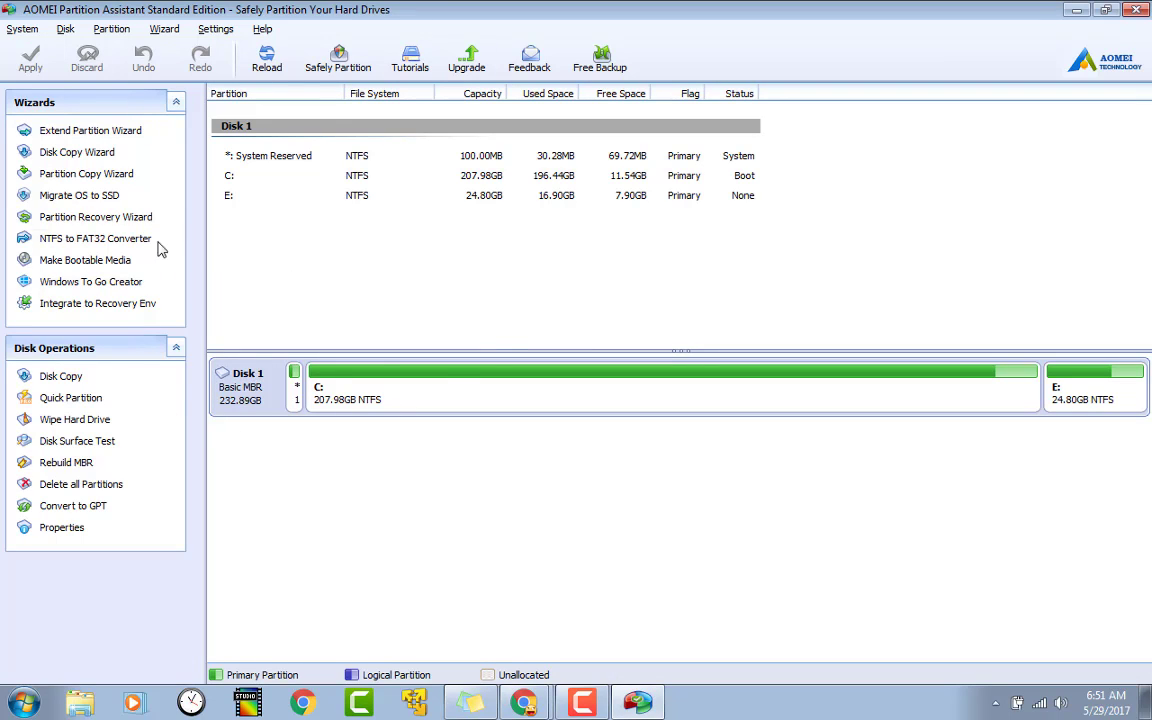
Select the C: partition, view its context menu of operations, then close it
{"action": "left_click", "coordinate": [266, 185]}
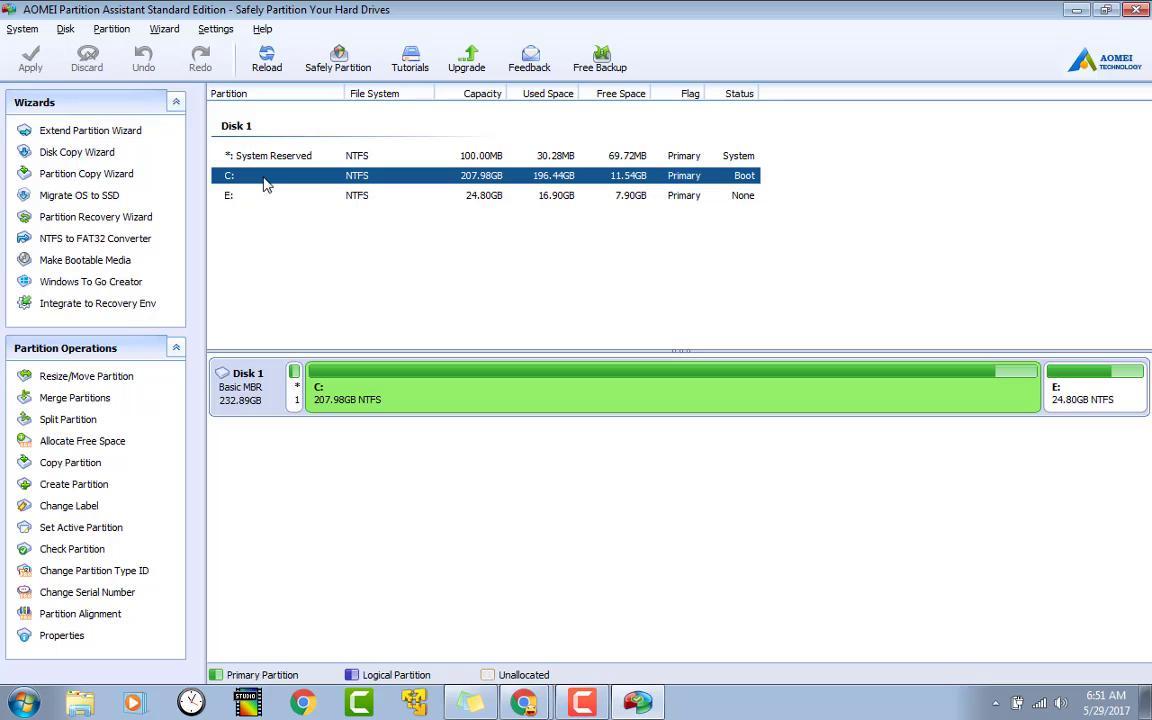
{"action": "right_click", "coordinate": [266, 185]}
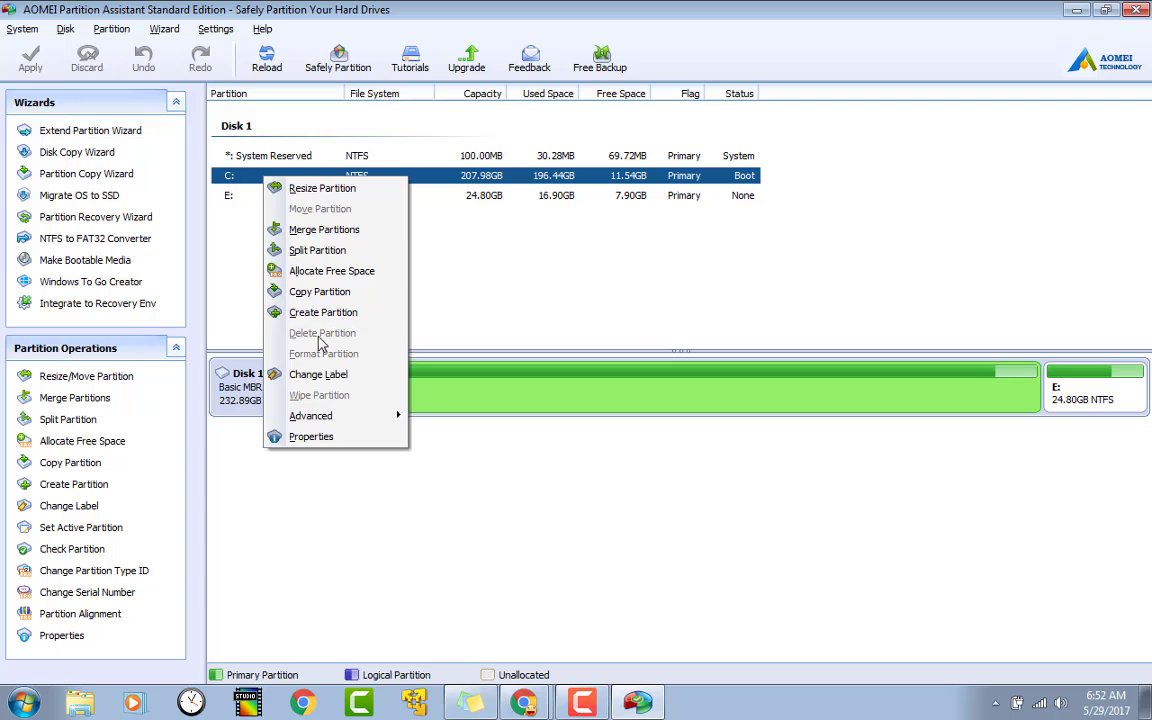
{"action": "left_click", "coordinate": [431, 250]}
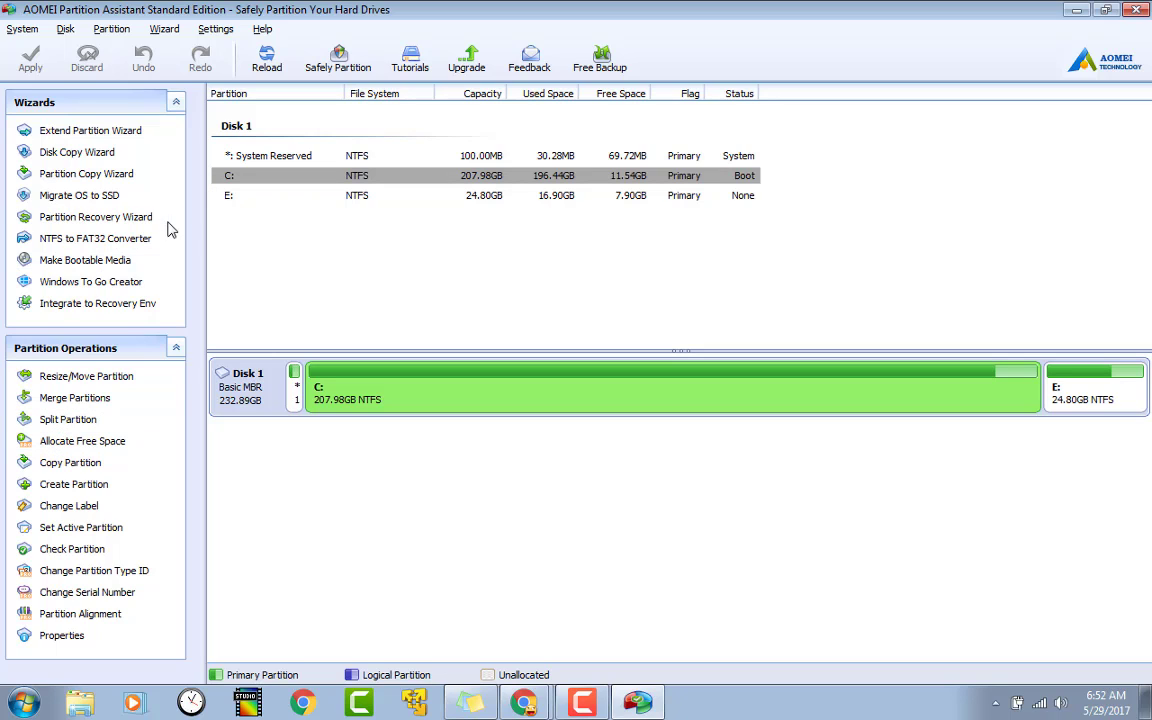
{"action": "left_click", "coordinate": [66, 286]}
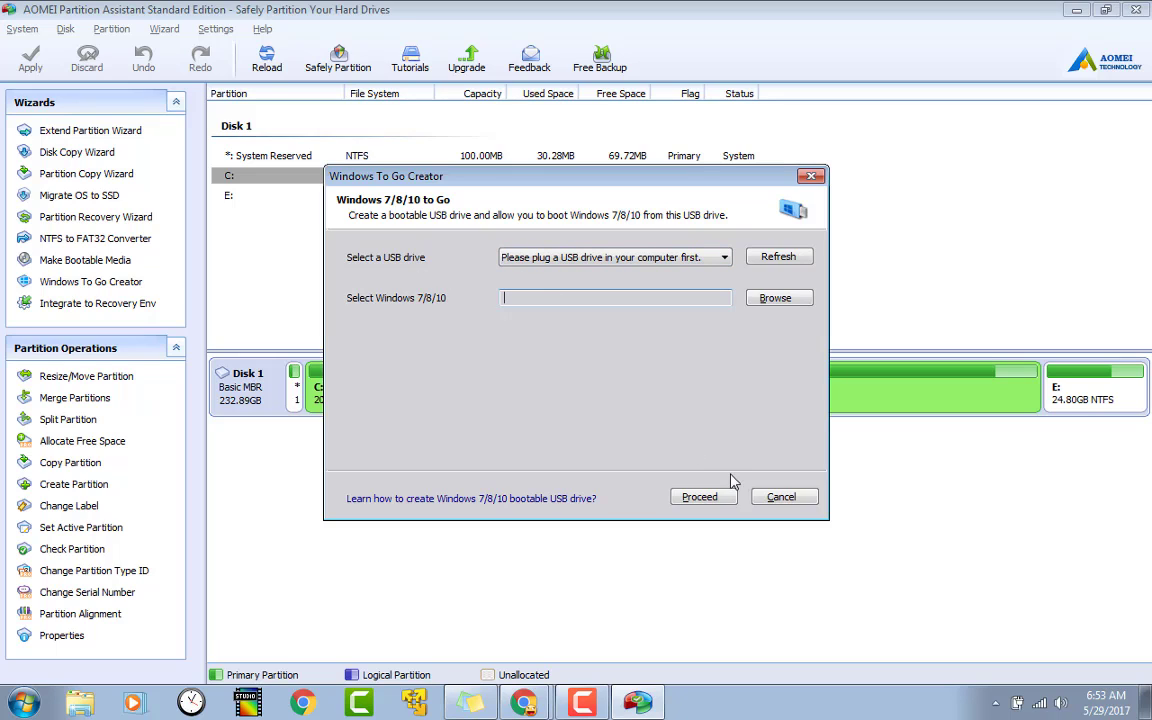
{"action": "left_click", "coordinate": [780, 497]}
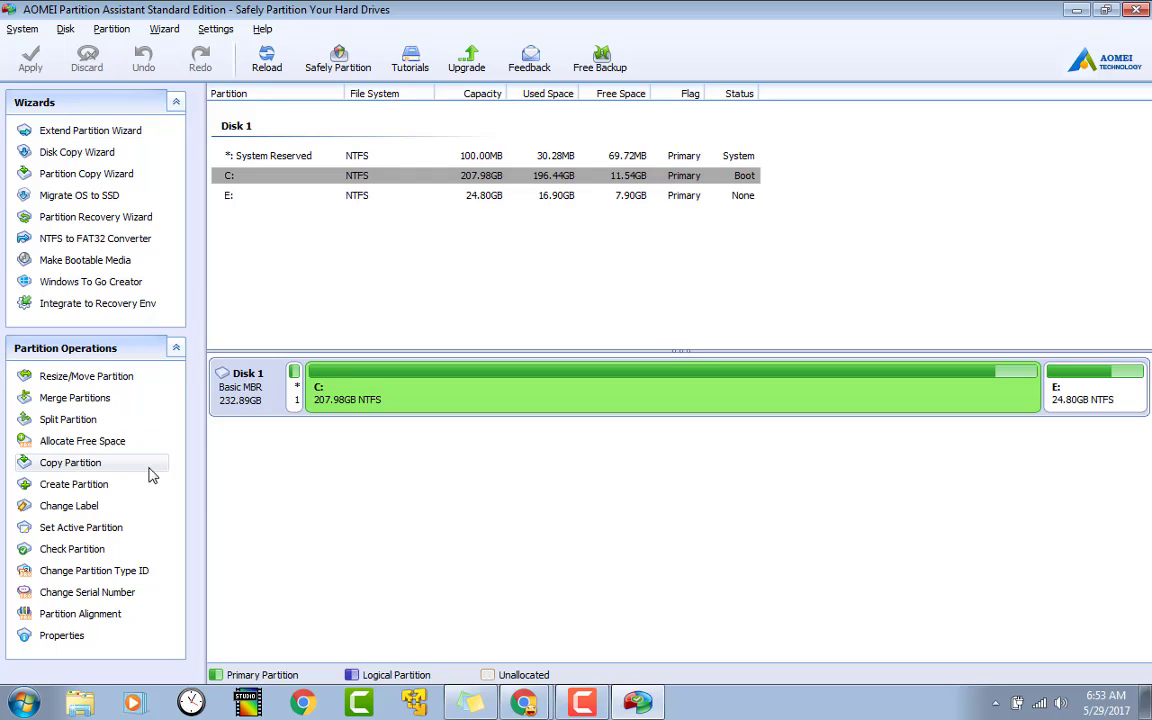
{"action": "left_click", "coordinate": [101, 600]}
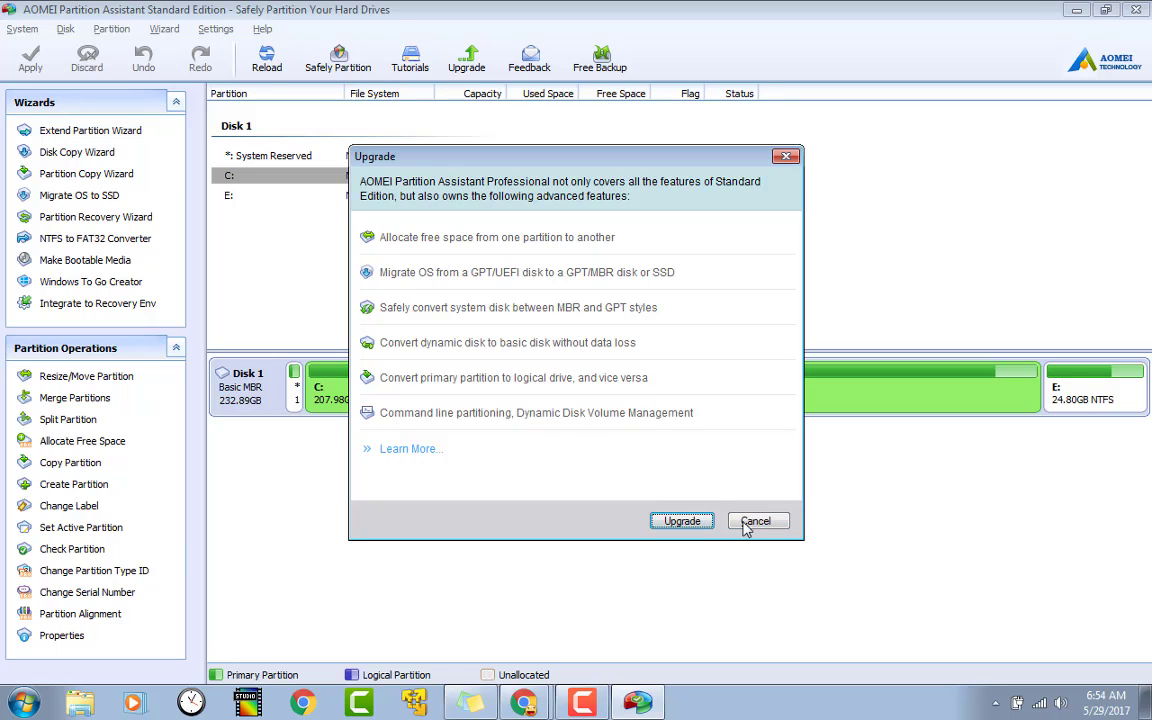
{"action": "left_click", "coordinate": [762, 522]}
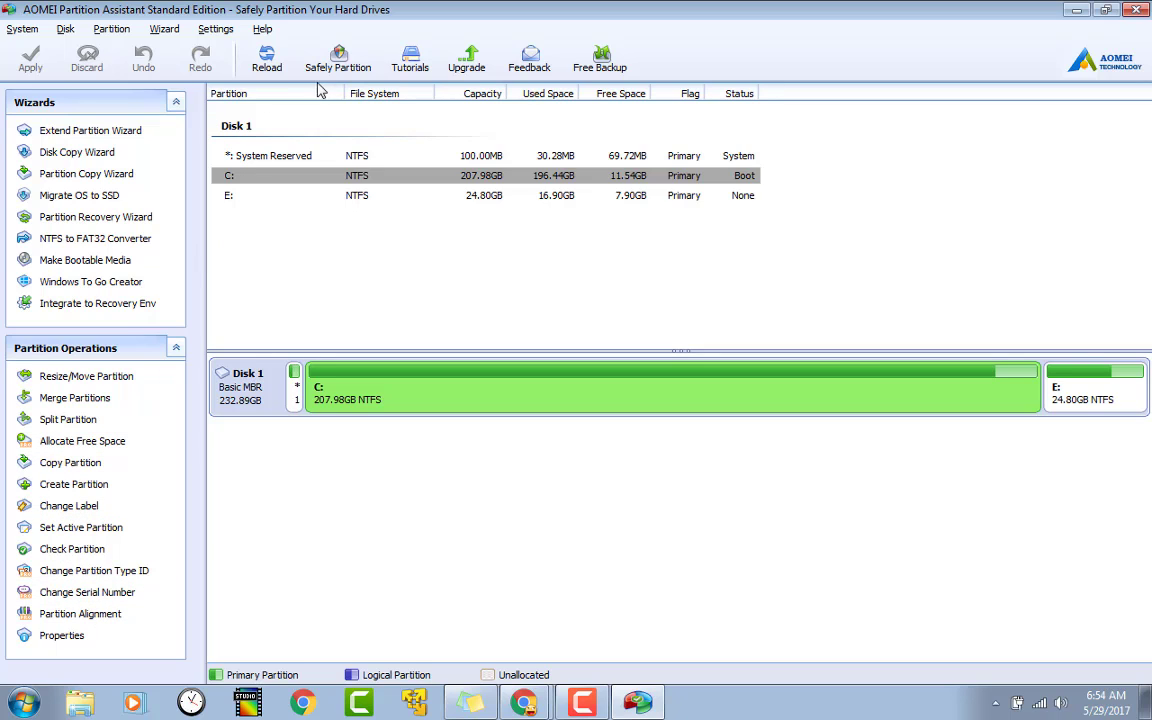
Start the Make Bootable Media Wizard from the Wizard menu and advance to its media options
{"action": "left_click", "coordinate": [200, 30]}
{"action": "mouse_move", "coordinate": [165, 31]}
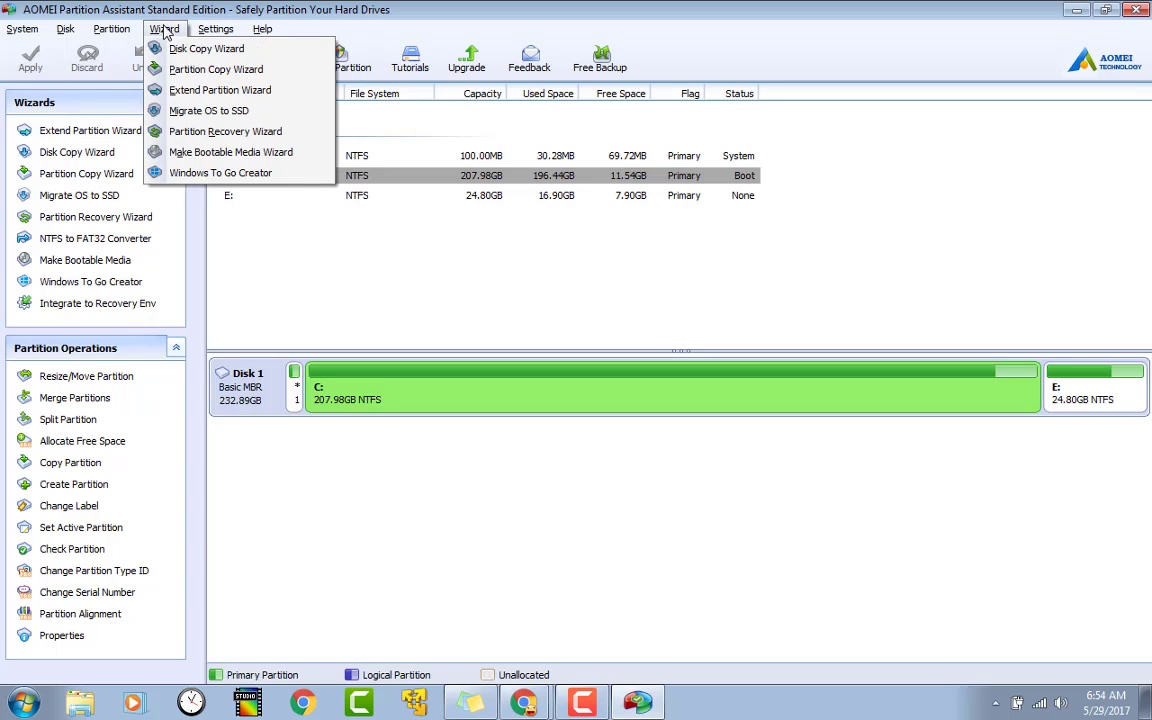
{"action": "left_click", "coordinate": [181, 155]}
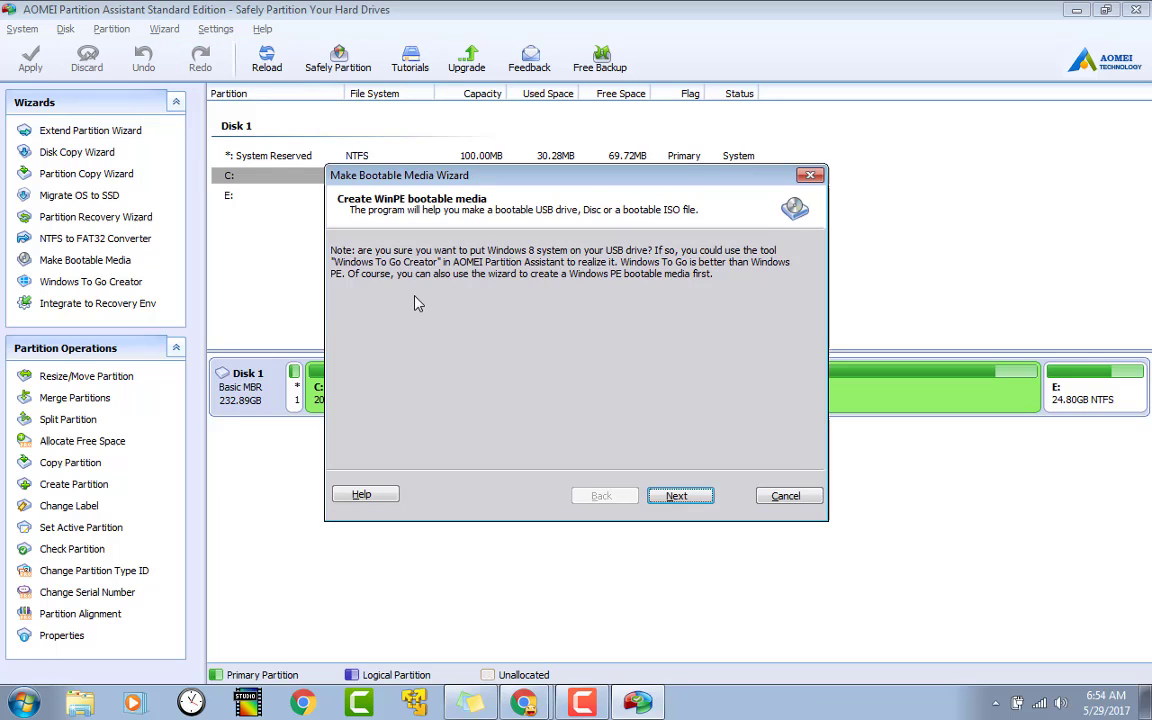
{"action": "left_click", "coordinate": [688, 494]}
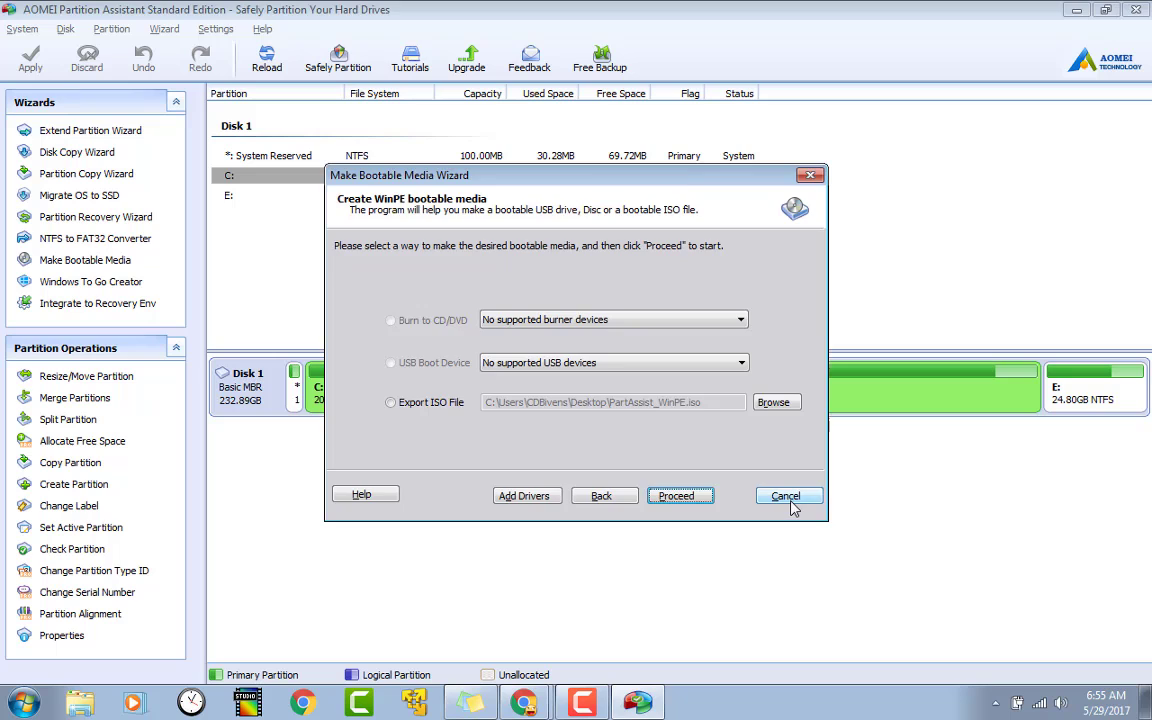
{"action": "left_click", "coordinate": [788, 497]}
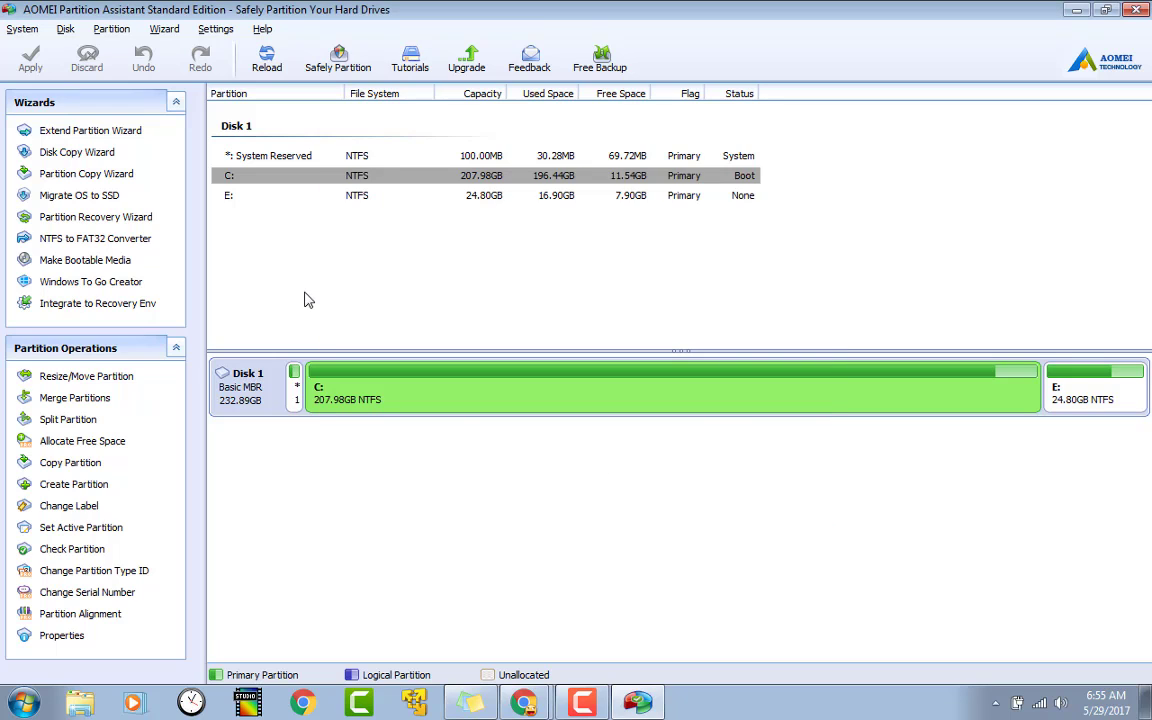
{"action": "left_click", "coordinate": [113, 29]}
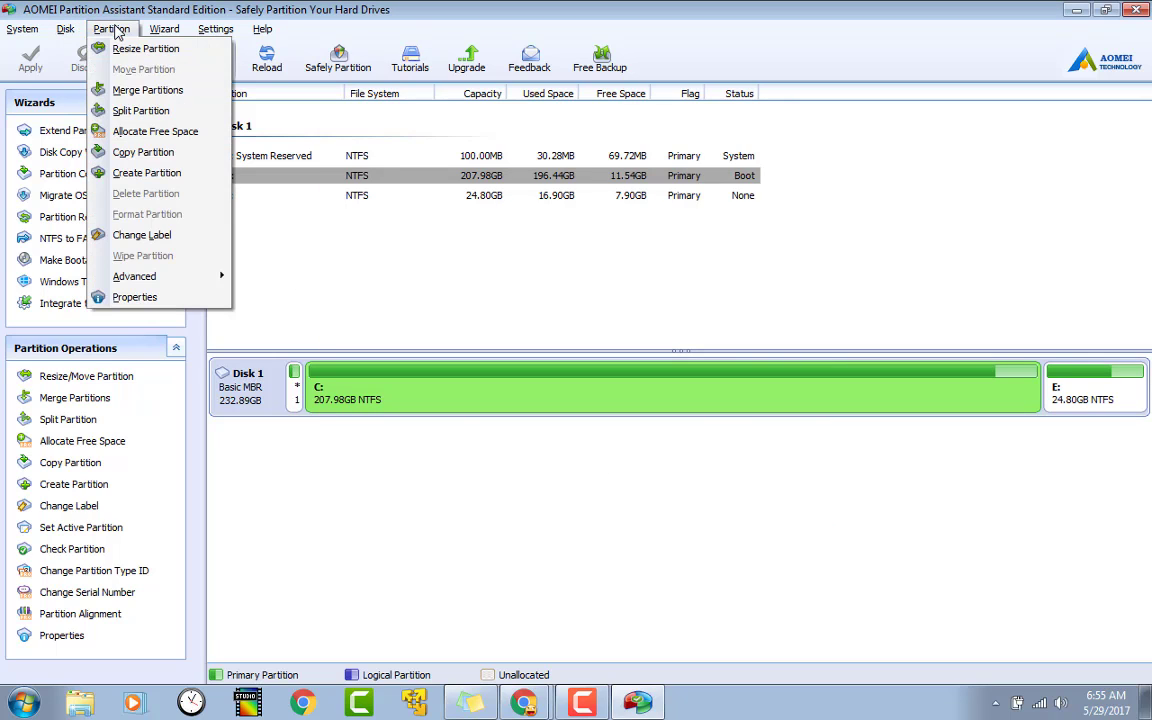
{"action": "mouse_move", "coordinate": [165, 31]}
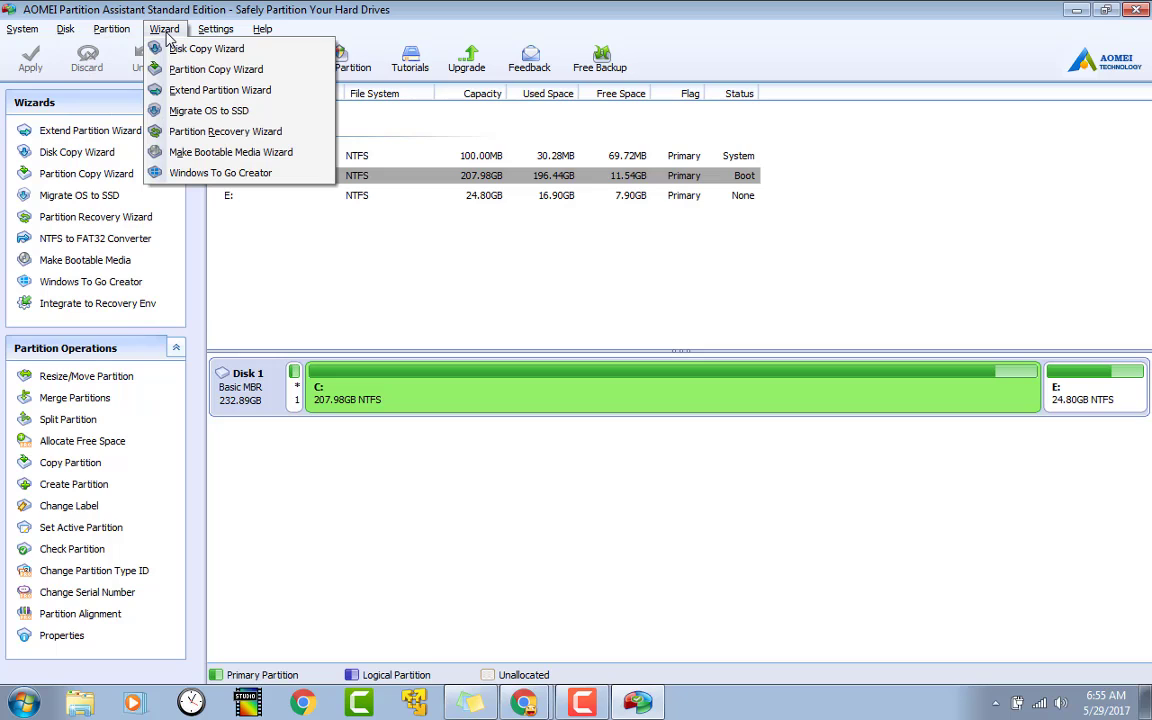
{"action": "mouse_move", "coordinate": [117, 31]}
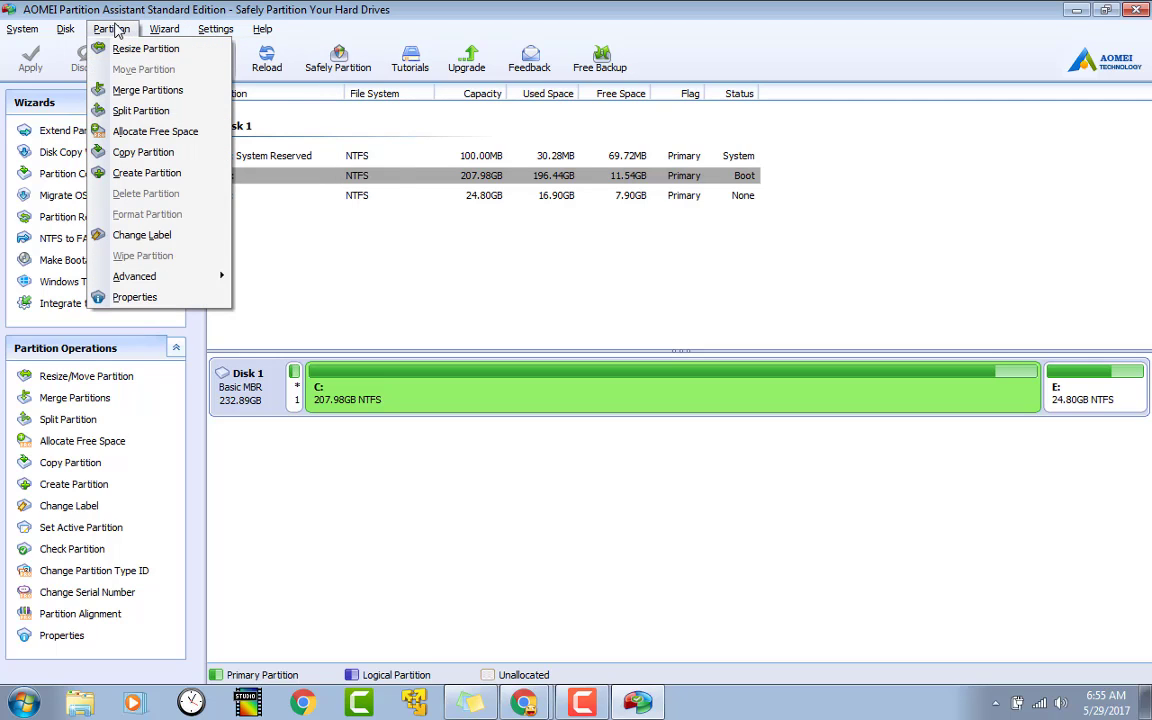
{"action": "mouse_move", "coordinate": [63, 22]}
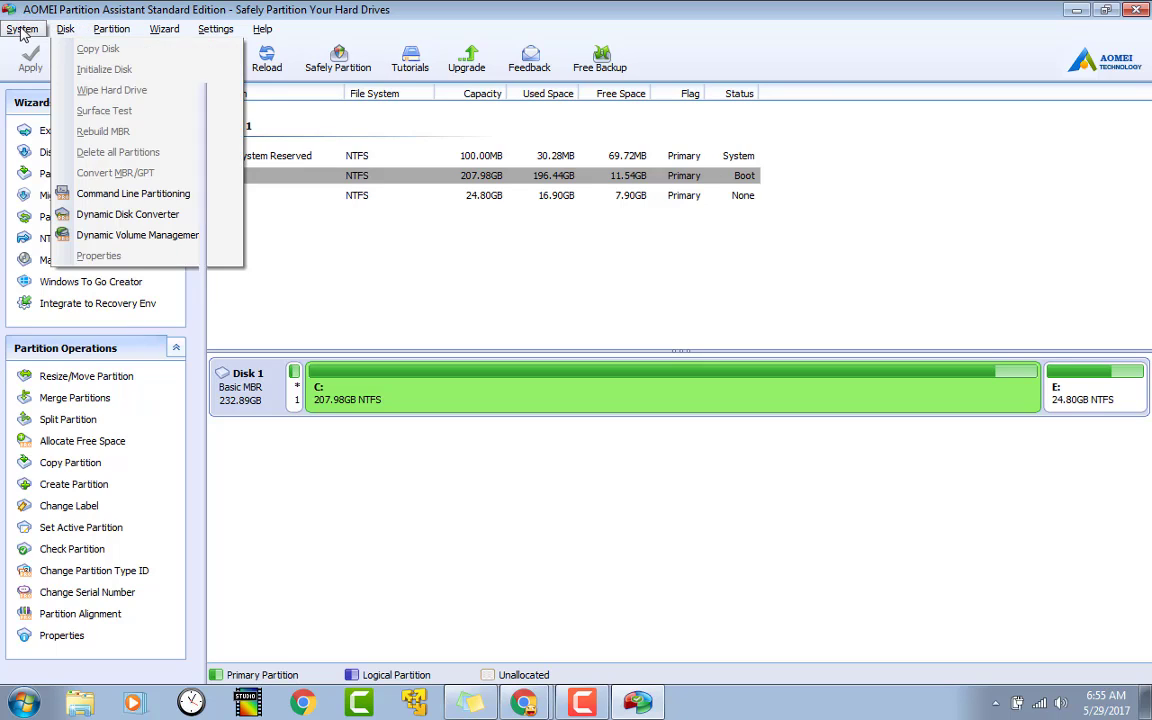
{"action": "mouse_move", "coordinate": [20, 32]}
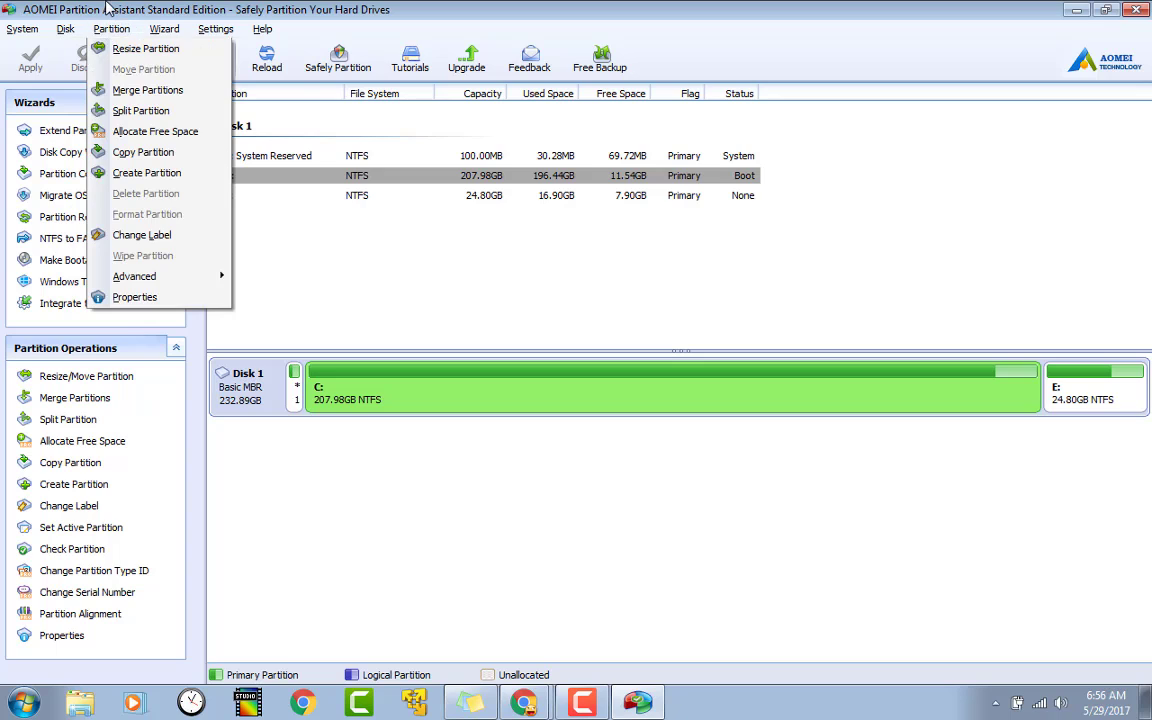
{"action": "left_click", "coordinate": [100, 8]}
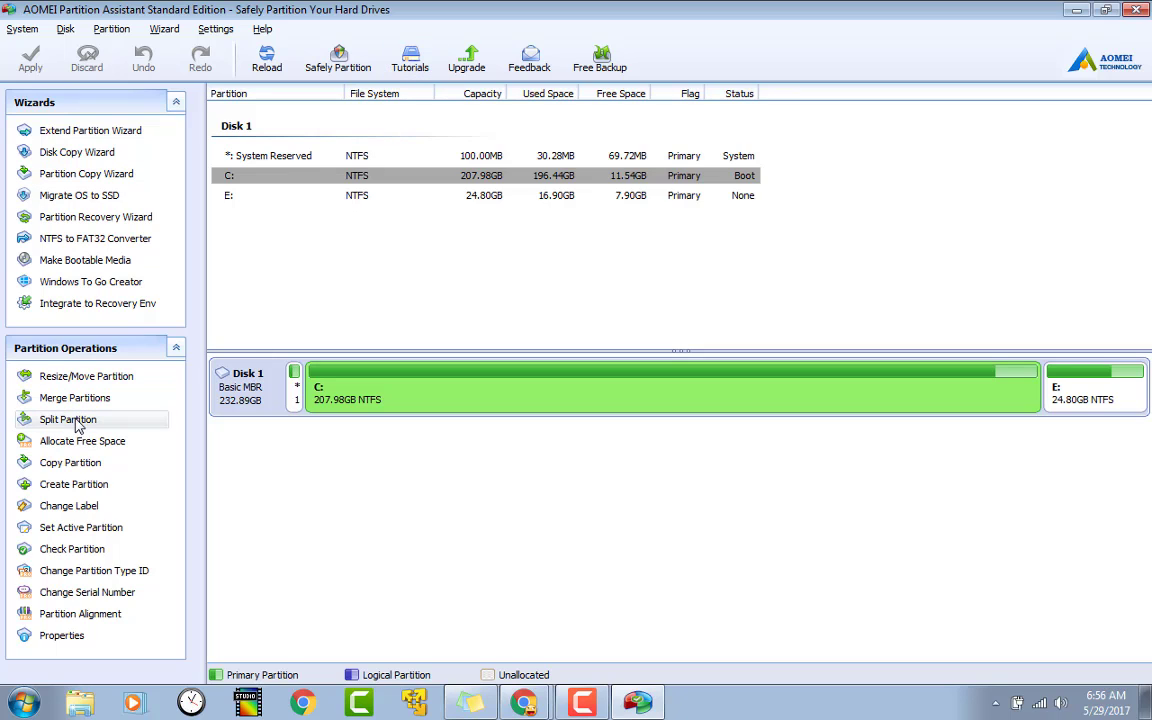
Resize C: to 197.56GB, leaving 10.42GB unallocated after it, and confirm
{"action": "right_click", "coordinate": [348, 182]}
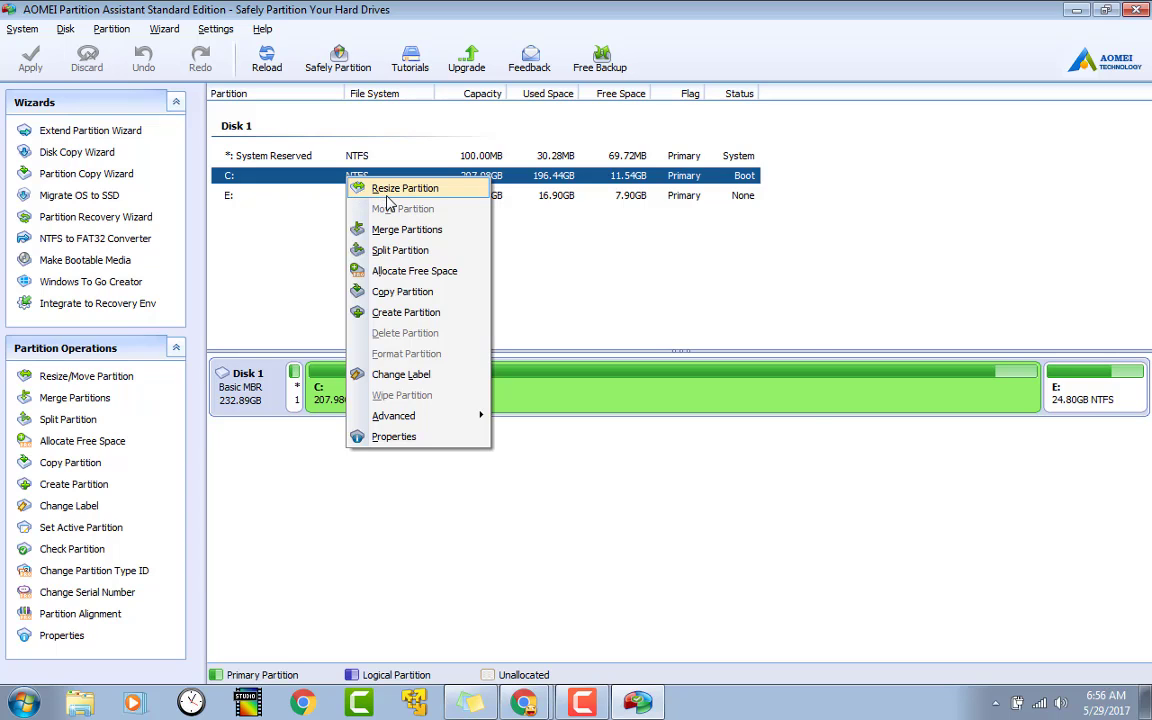
{"action": "left_click", "coordinate": [387, 199]}
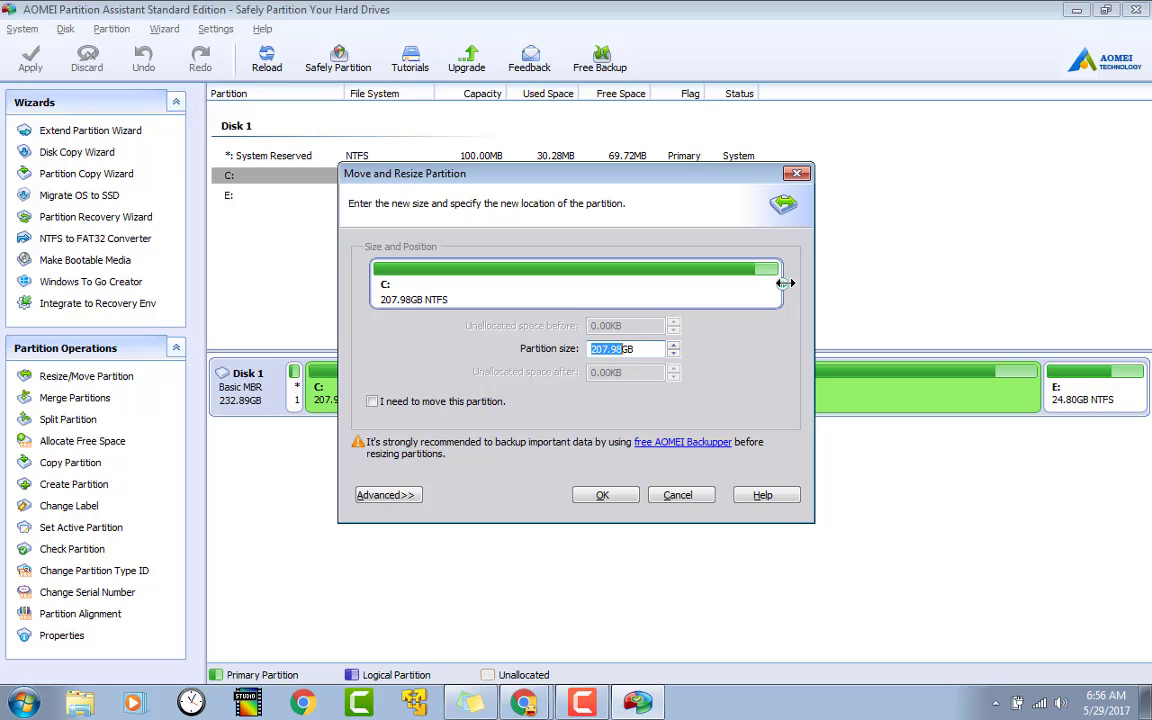
{"action": "mouse_move", "coordinate": [784, 283]}
{"action": "left_mouse_down"}
{"action": "mouse_move", "coordinate": [738, 298]}
{"action": "mouse_move", "coordinate": [800, 290]}
{"action": "left_mouse_up"}
{"action": "left_click_drag", "start_coordinate": [782, 288], "coordinate": [763, 288]}
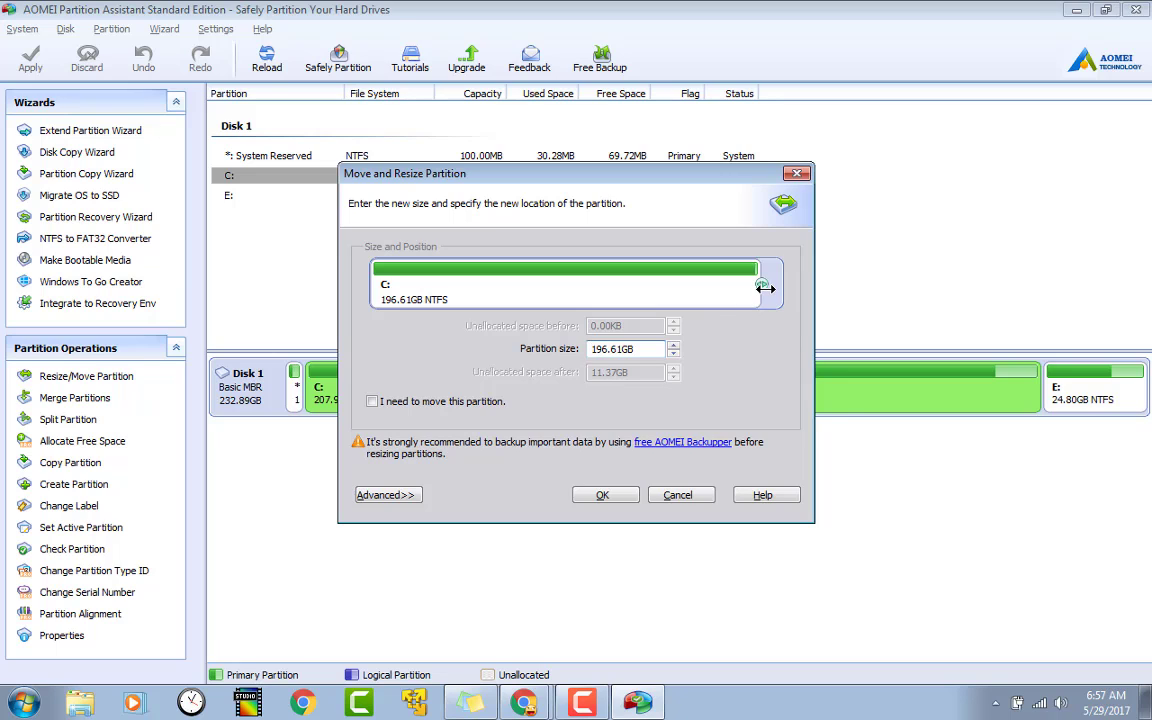
{"action": "left_click_drag", "start_coordinate": [764, 288], "coordinate": [789, 292]}
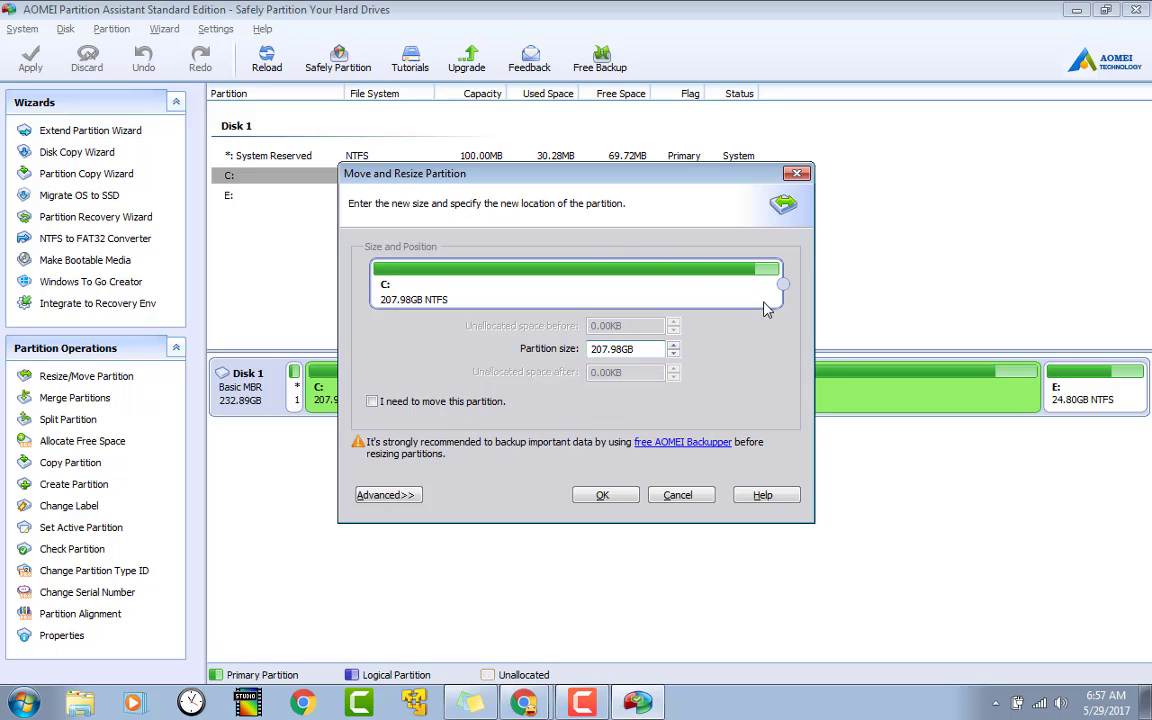
{"action": "left_click_drag", "start_coordinate": [785, 287], "coordinate": [762, 288]}
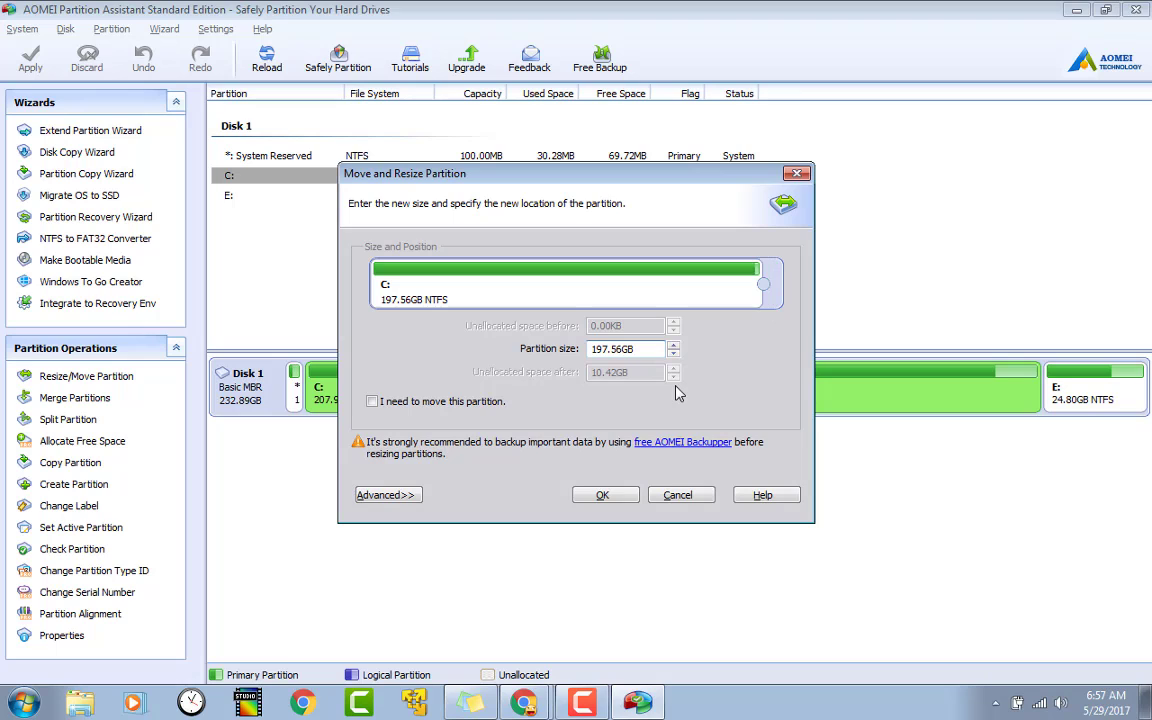
{"action": "left_click", "coordinate": [601, 494]}
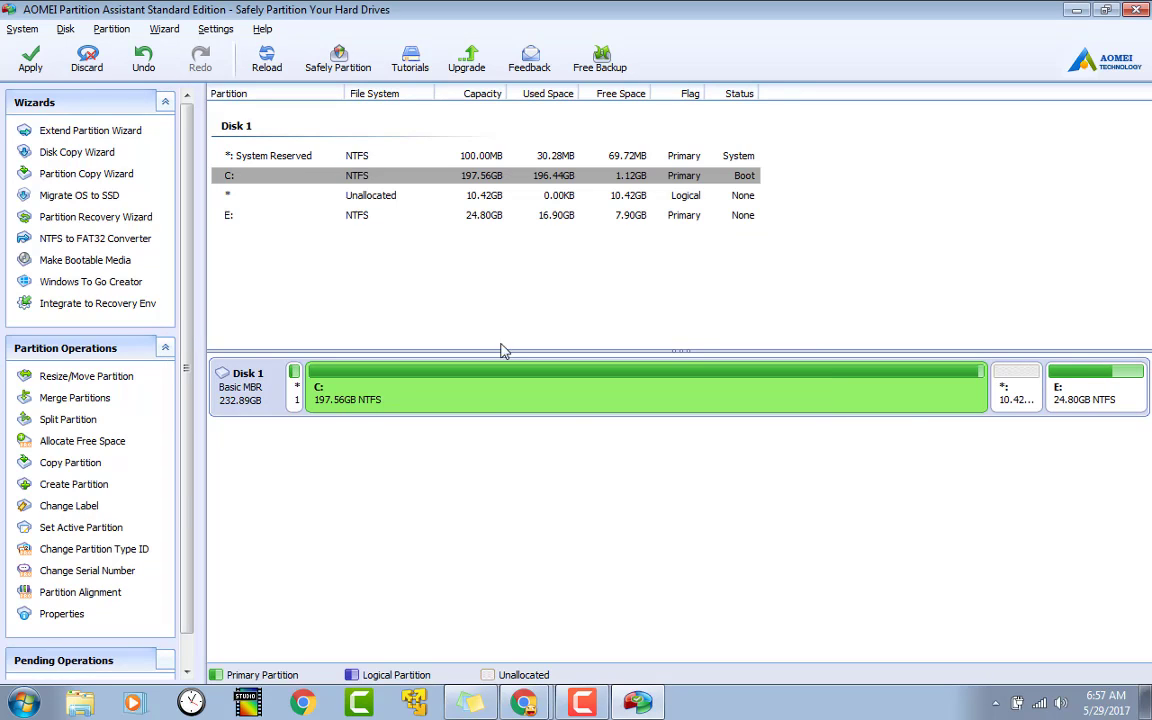
Discard the pending C: resize that created the 10.42GB unallocated space, then reselect C:
{"action": "left_click", "coordinate": [360, 203]}
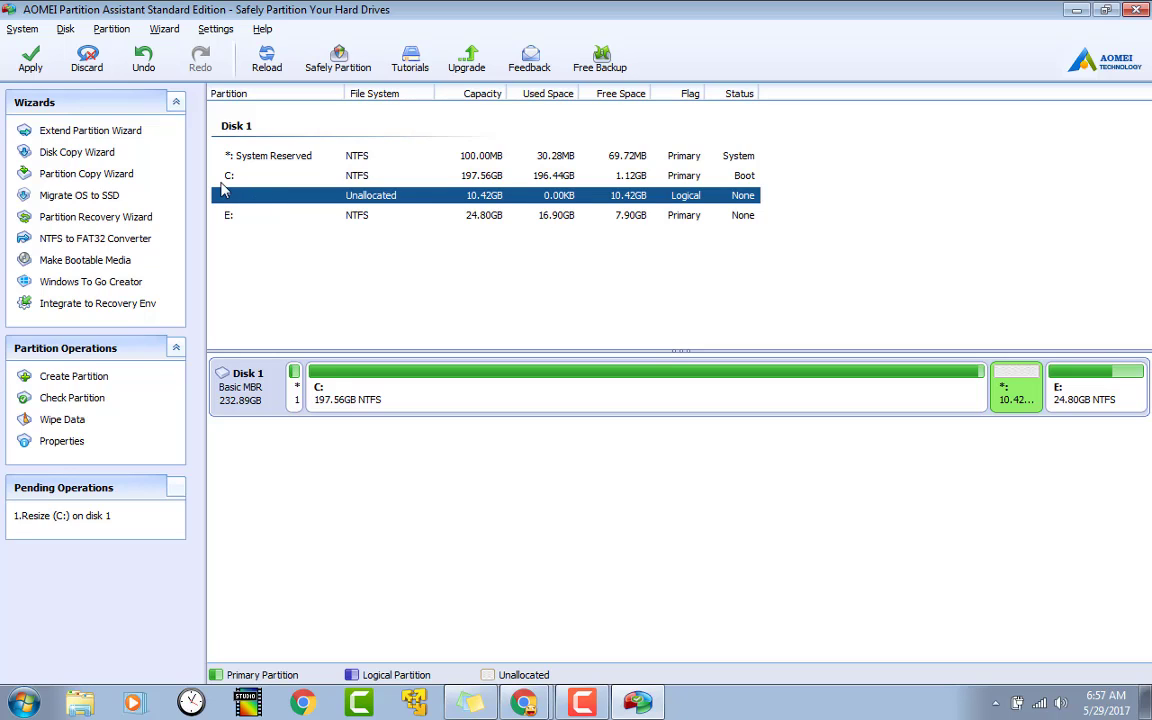
{"action": "left_click", "coordinate": [84, 57]}
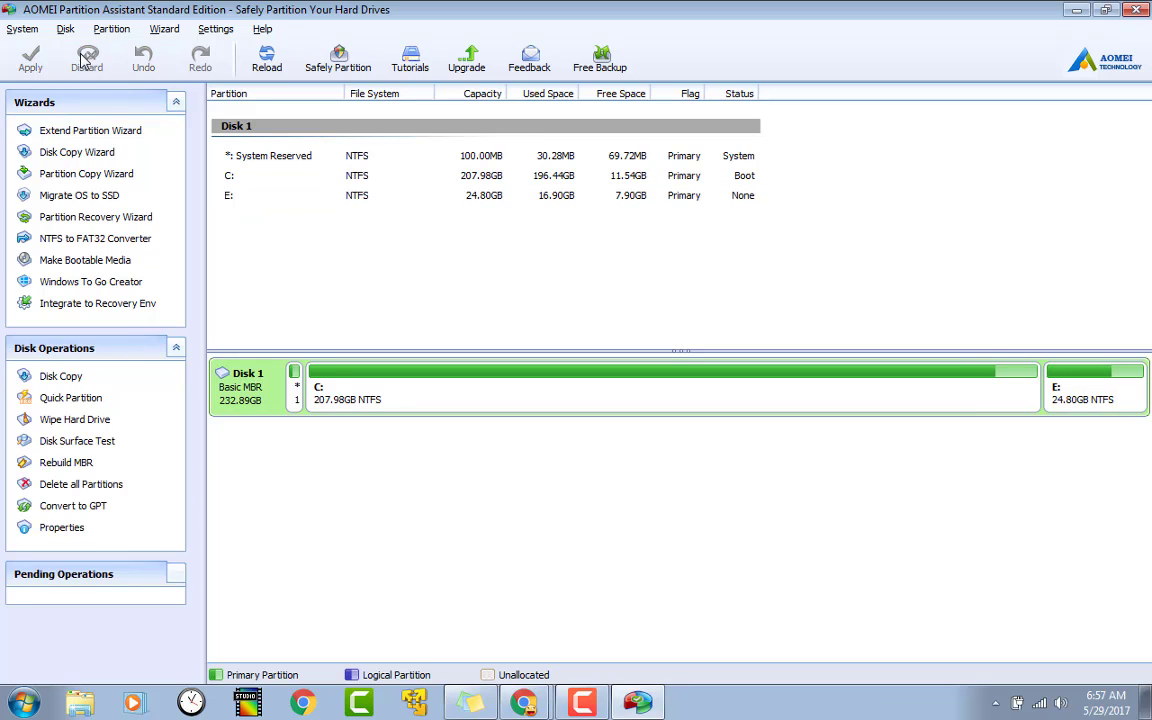
{"action": "left_click", "coordinate": [352, 178]}
{"action": "right_click", "coordinate": [355, 181]}
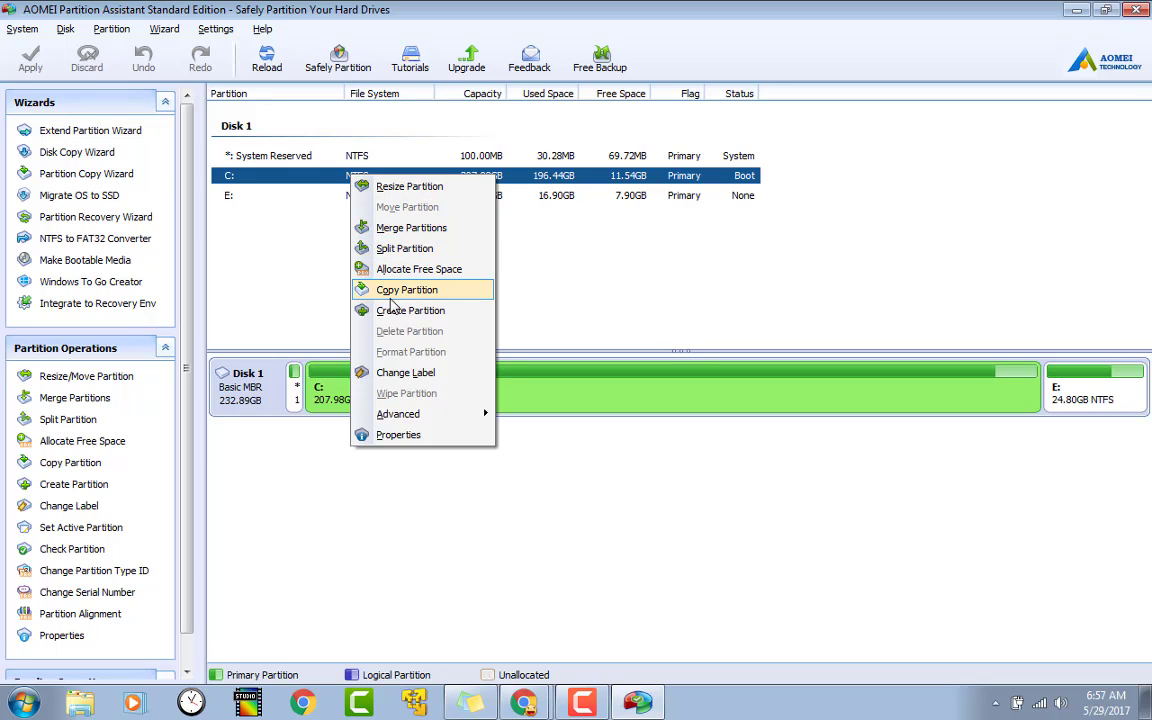
{"action": "left_click", "coordinate": [296, 283]}
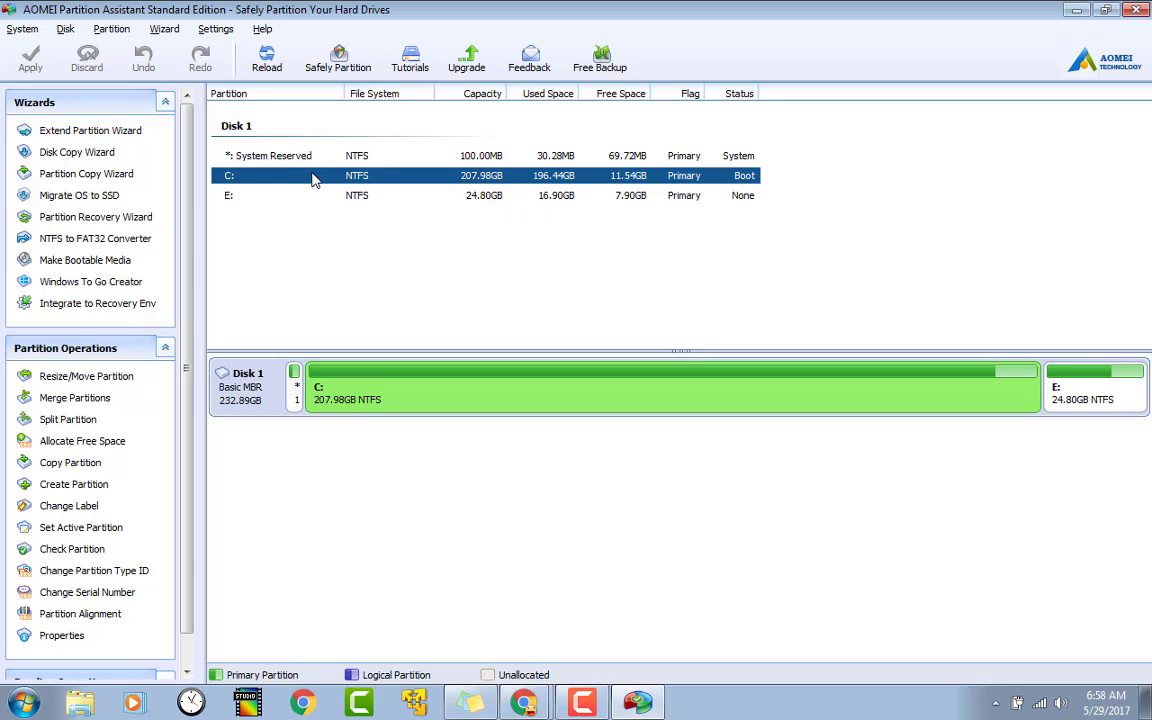
{"action": "right_click", "coordinate": [238, 179]}
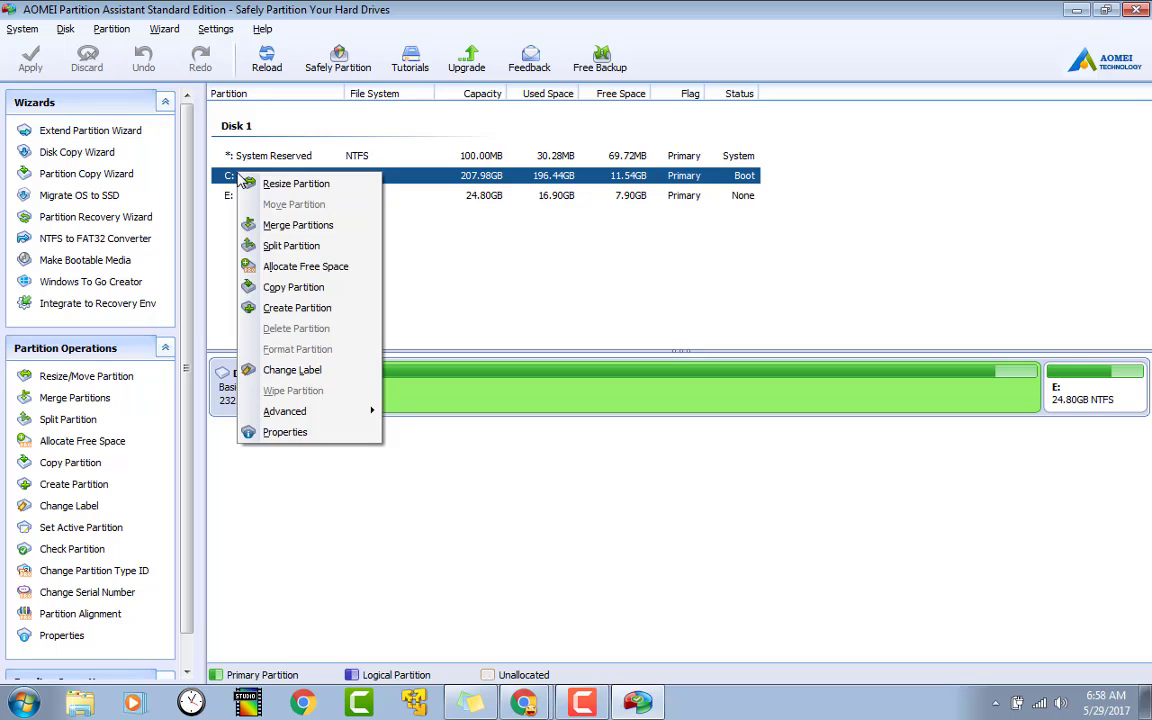
{"action": "left_click", "coordinate": [222, 277]}
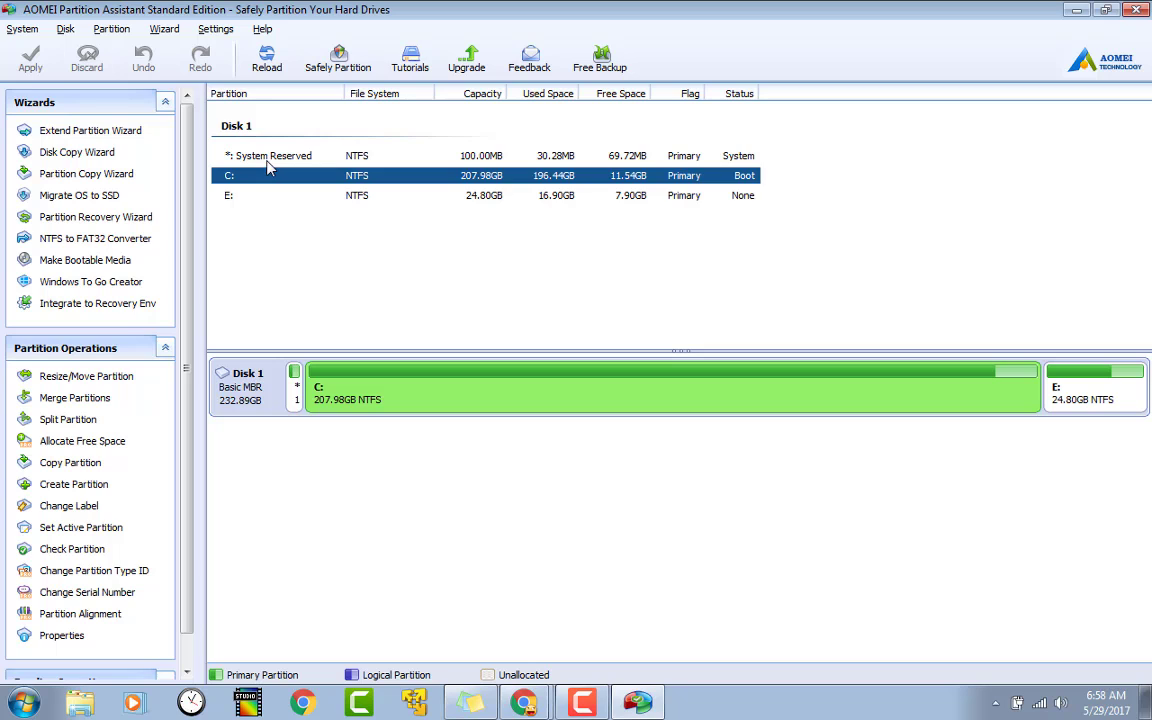
{"action": "left_click", "coordinate": [309, 196]}
{"action": "left_click", "coordinate": [300, 176]}
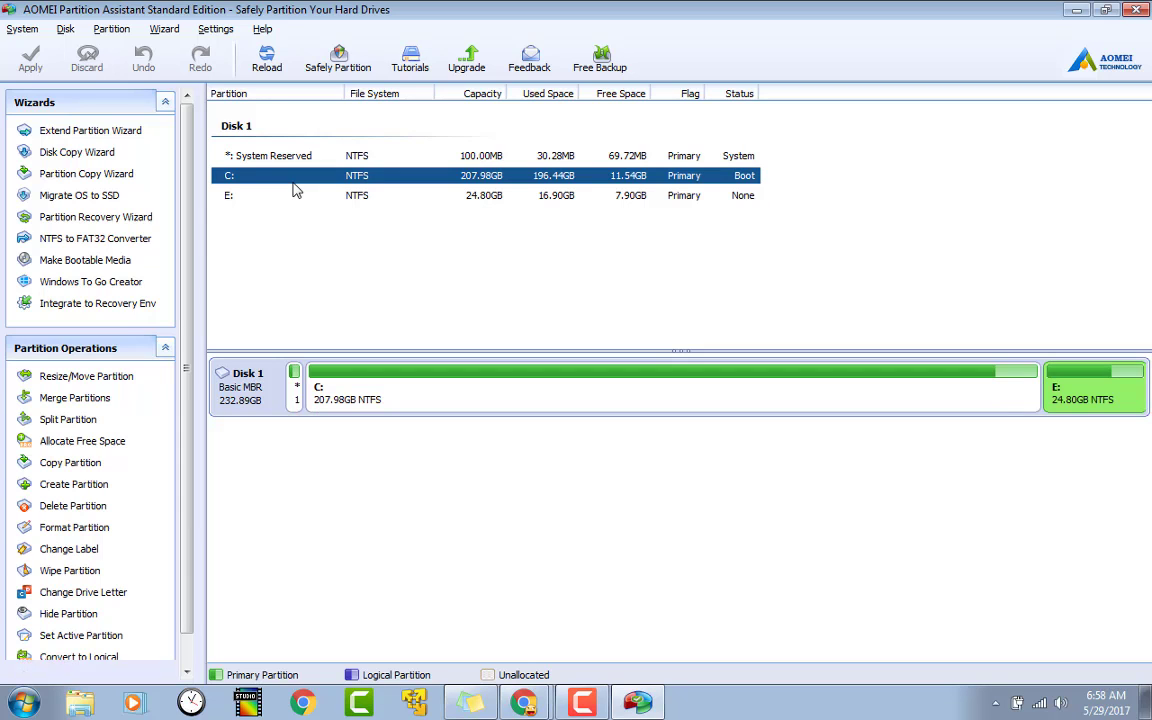
{"action": "left_click", "coordinate": [295, 196]}
{"action": "left_click", "coordinate": [296, 176]}
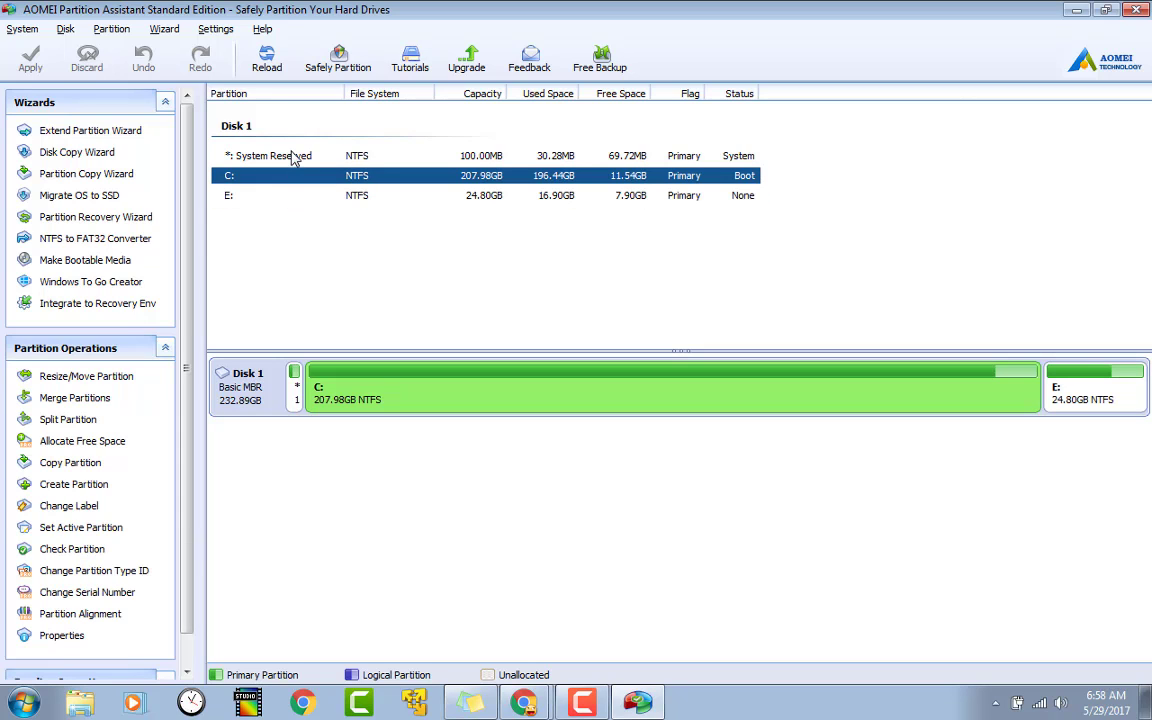
{"action": "left_click", "coordinate": [293, 157]}
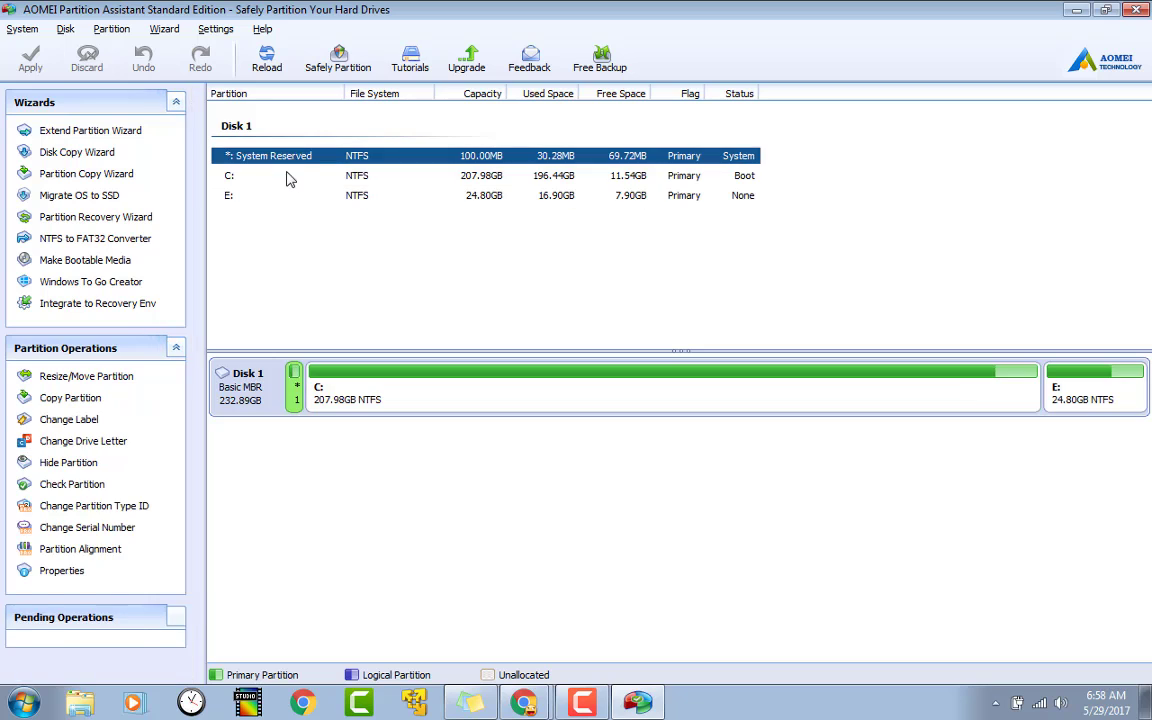
{"action": "left_click", "coordinate": [290, 177]}
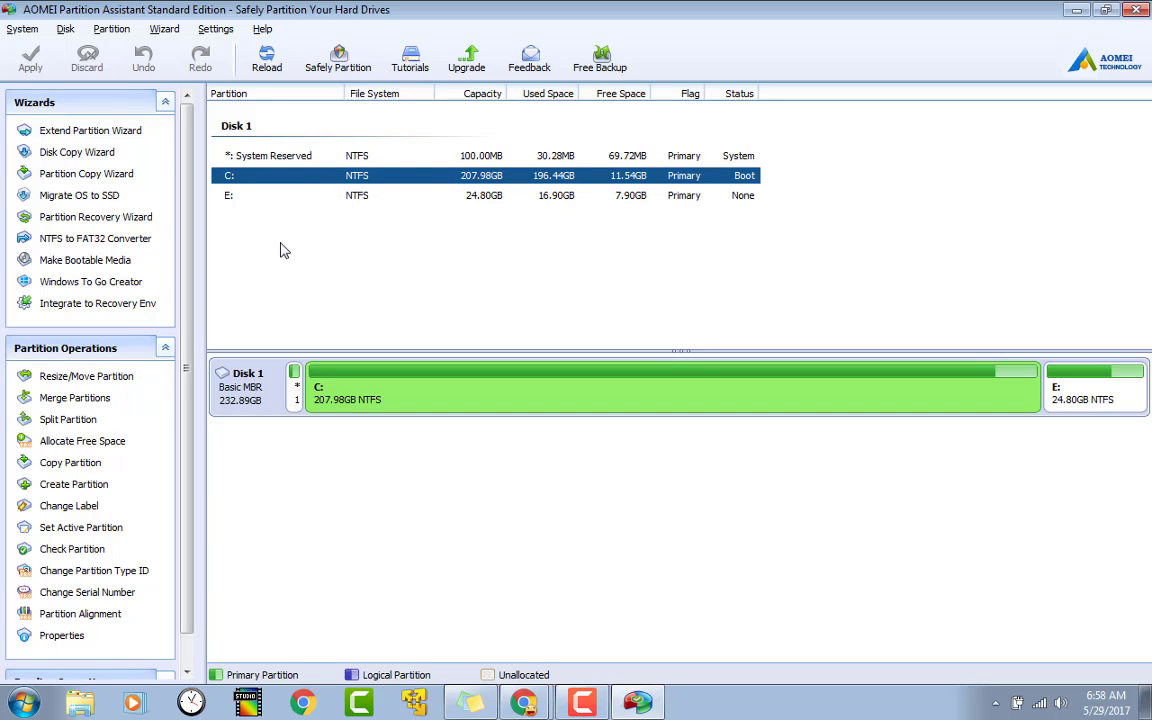
{"action": "left_click", "coordinate": [24, 30]}
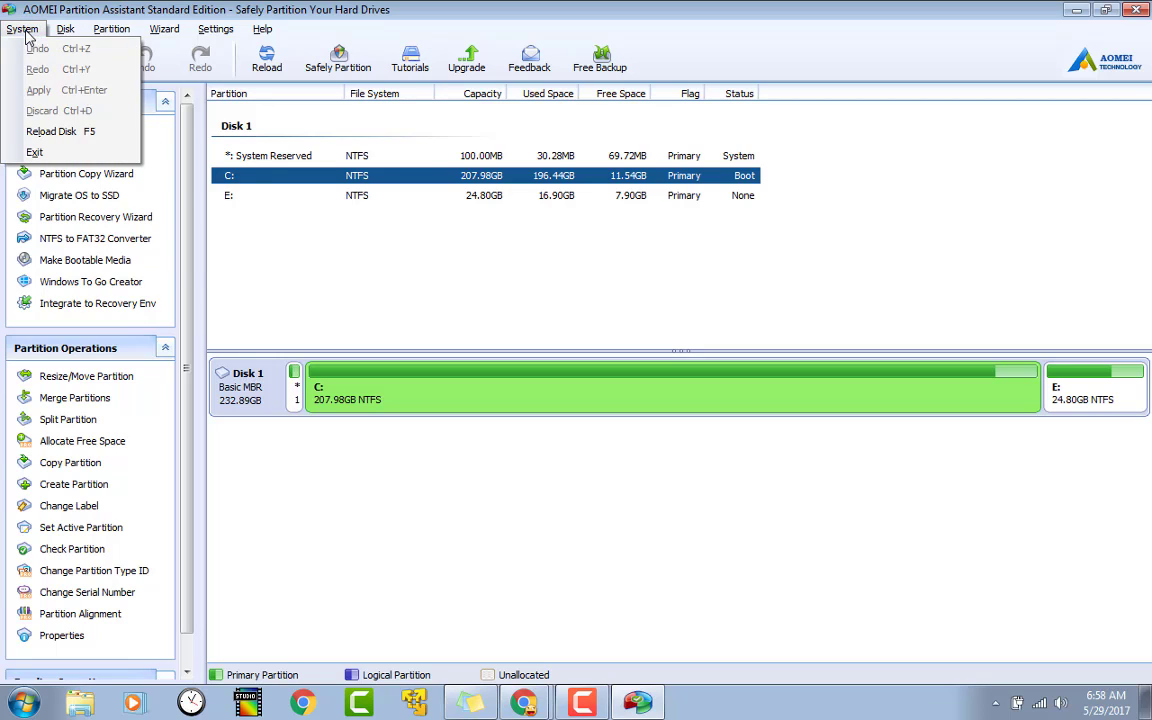
{"action": "mouse_move", "coordinate": [64, 32]}
{"action": "mouse_move", "coordinate": [110, 37]}
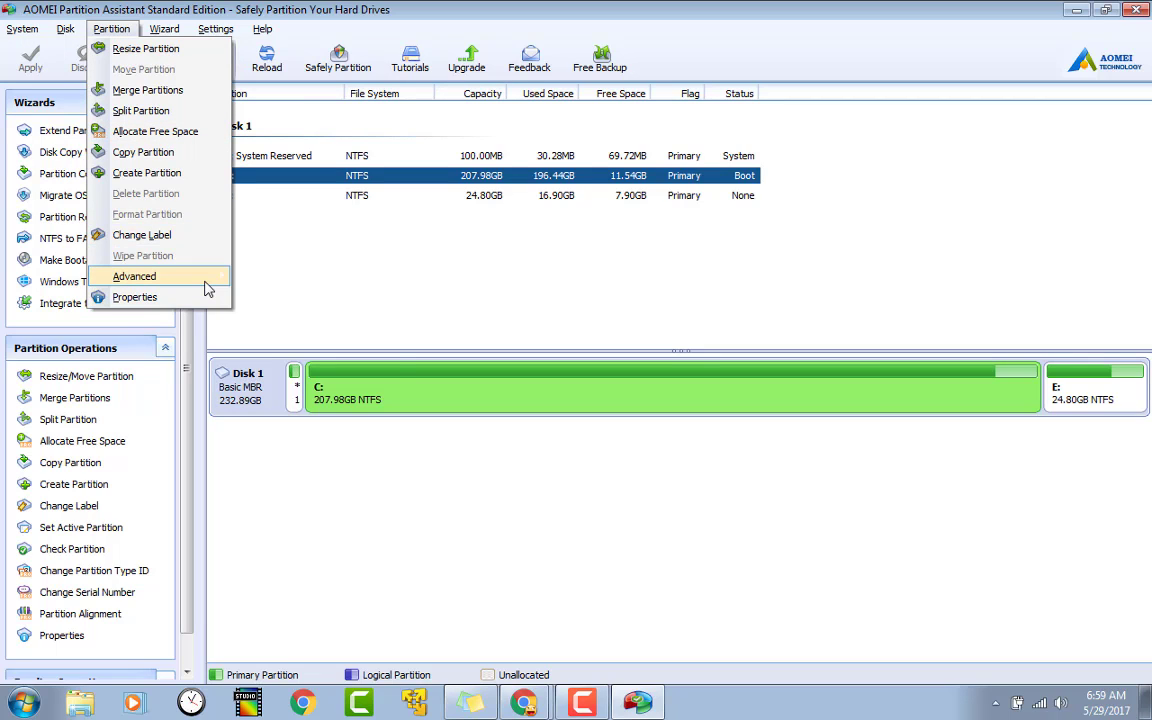
{"action": "mouse_move", "coordinate": [207, 289]}
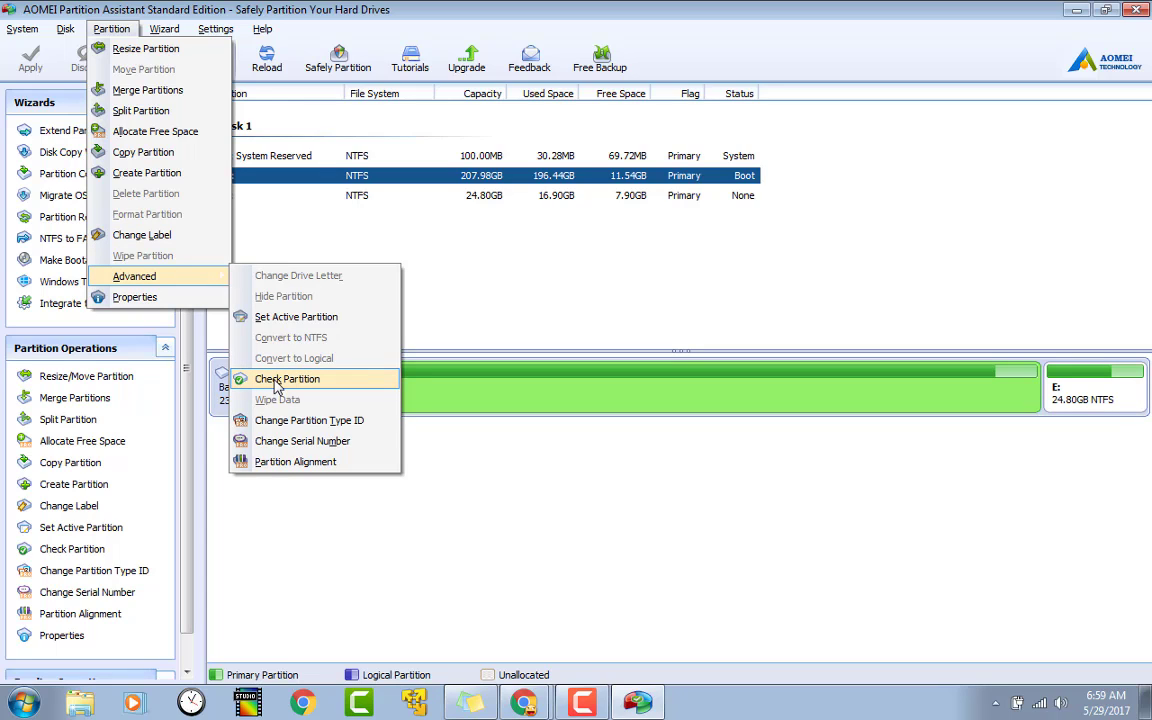
{"action": "left_click", "coordinate": [330, 235]}
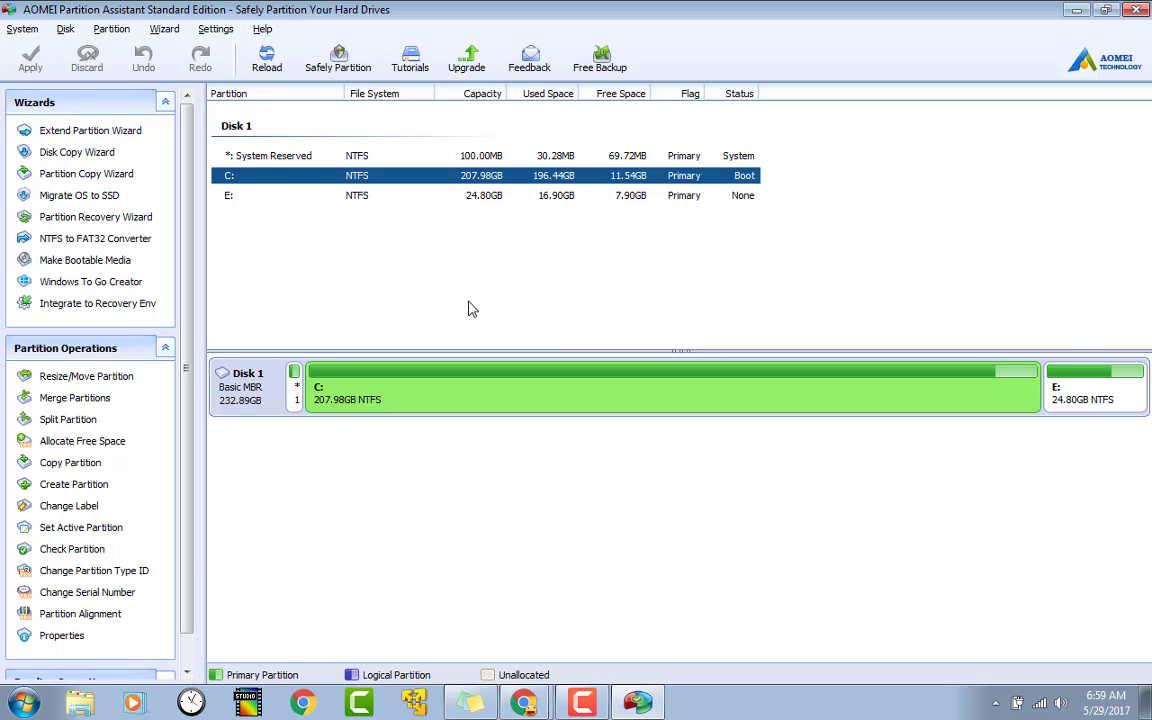
{"action": "right_click", "coordinate": [308, 185]}
{"action": "left_click", "coordinate": [330, 188]}
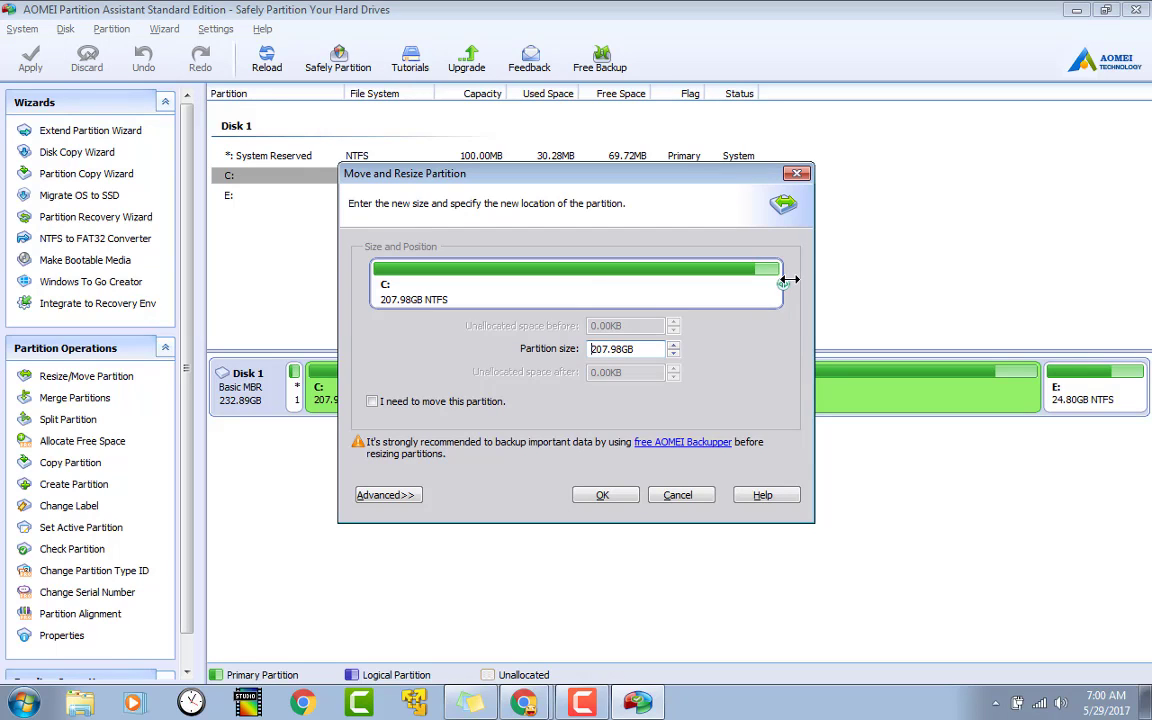
{"action": "left_click_drag", "start_coordinate": [788, 284], "coordinate": [784, 285]}
{"action": "left_click", "coordinate": [674, 353]}
{"action": "left_click", "coordinate": [674, 355]}
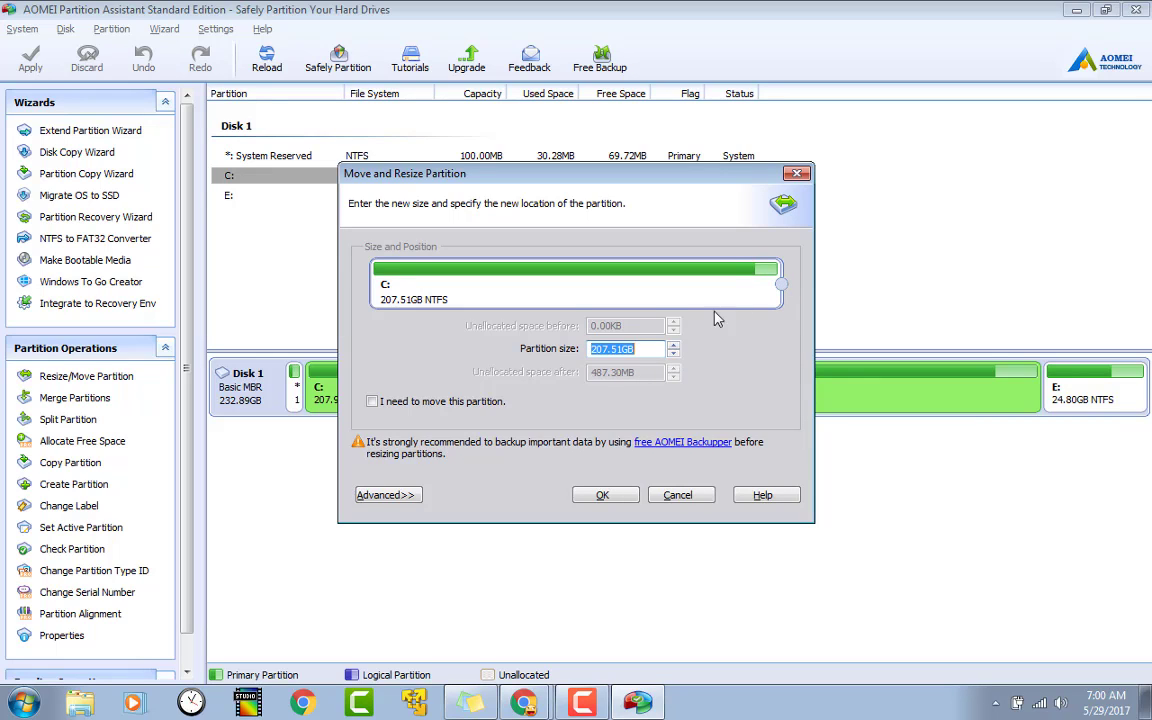
{"action": "left_click_drag", "start_coordinate": [762, 285], "coordinate": [769, 286]}
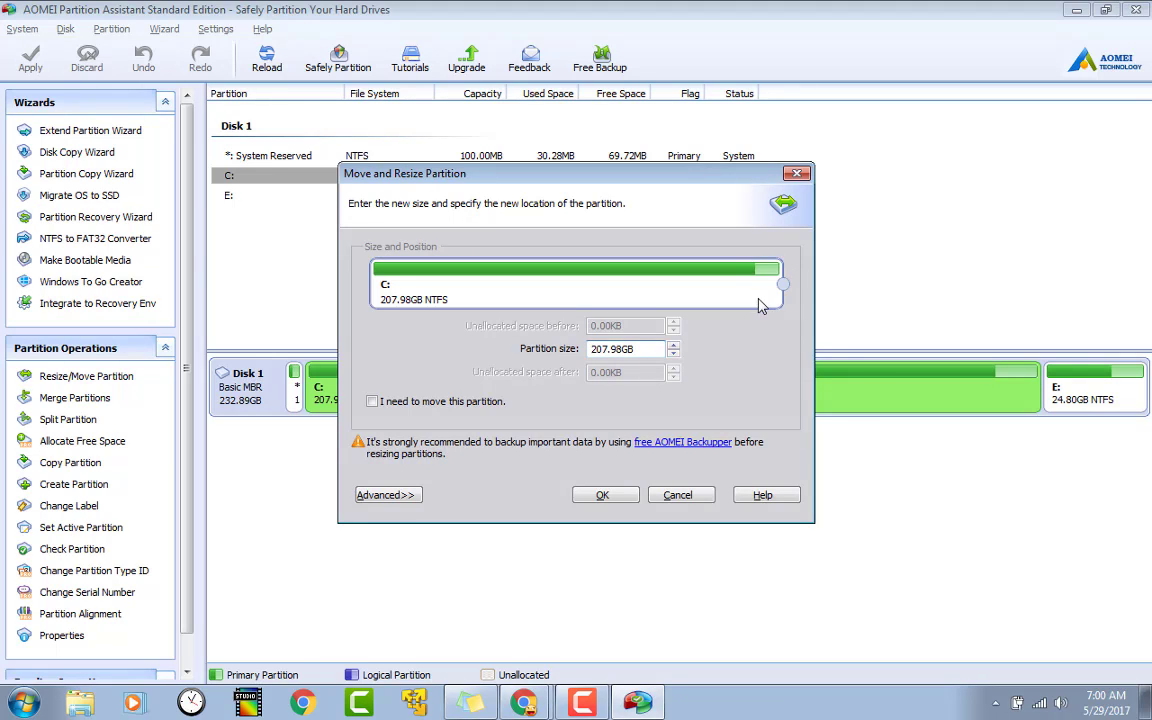
{"action": "left_click", "coordinate": [678, 497]}
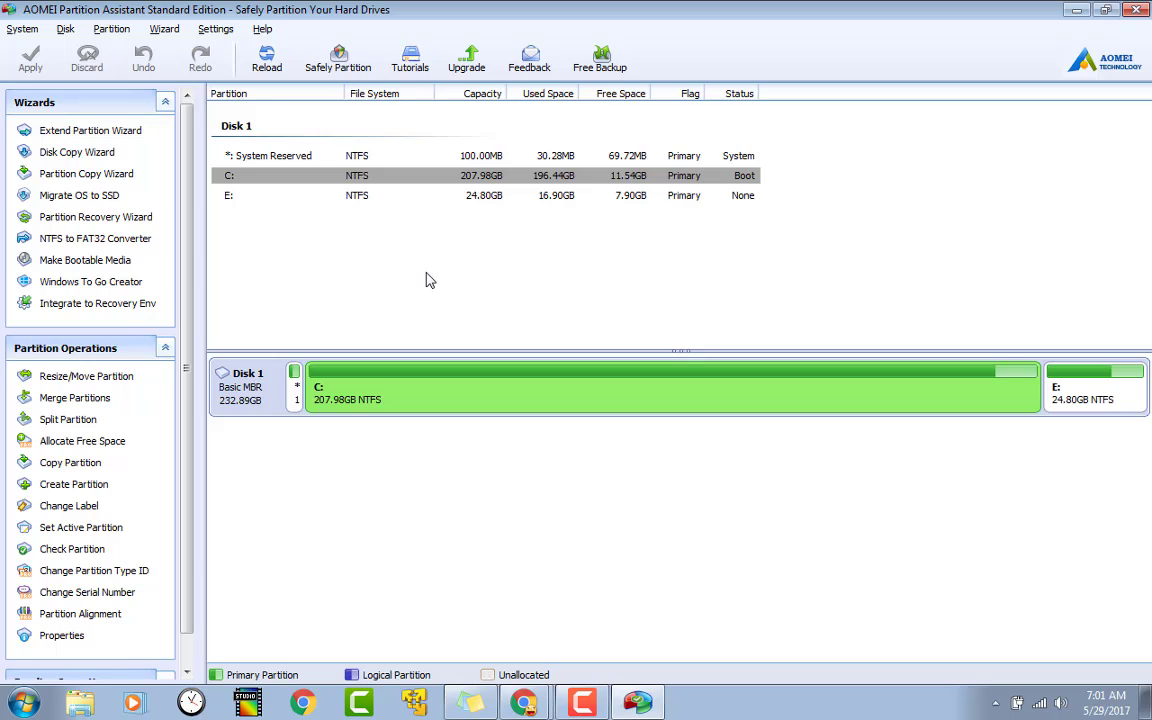
{"action": "left_click", "coordinate": [426, 280]}
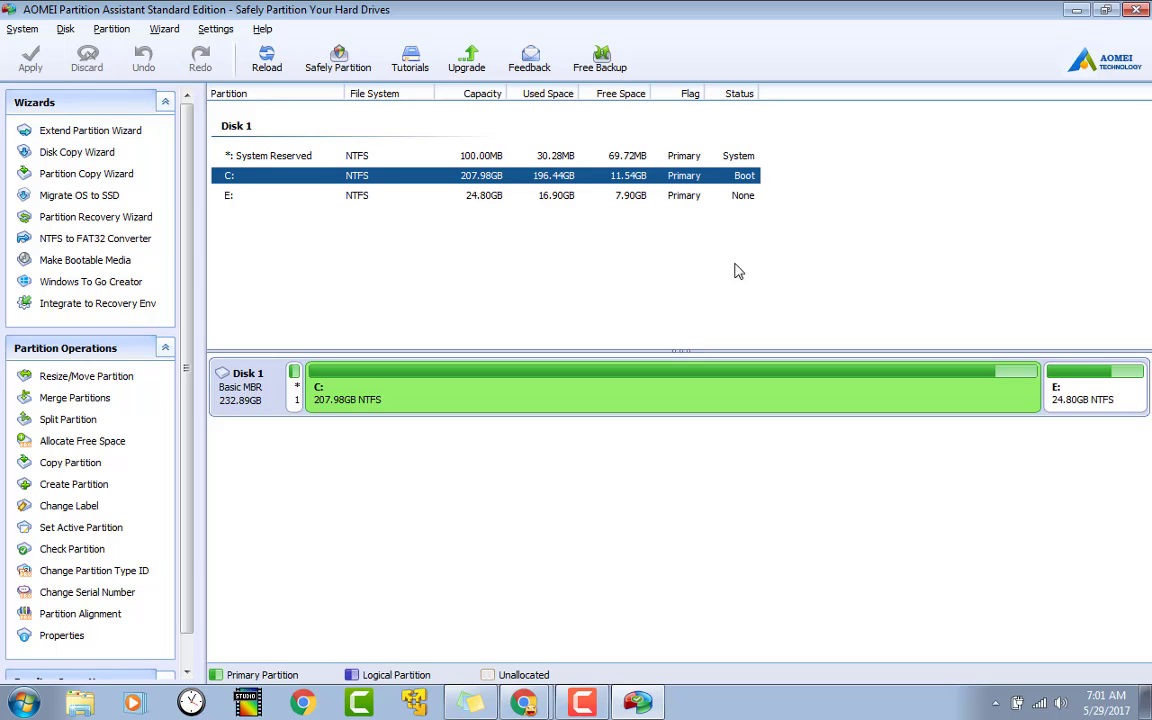